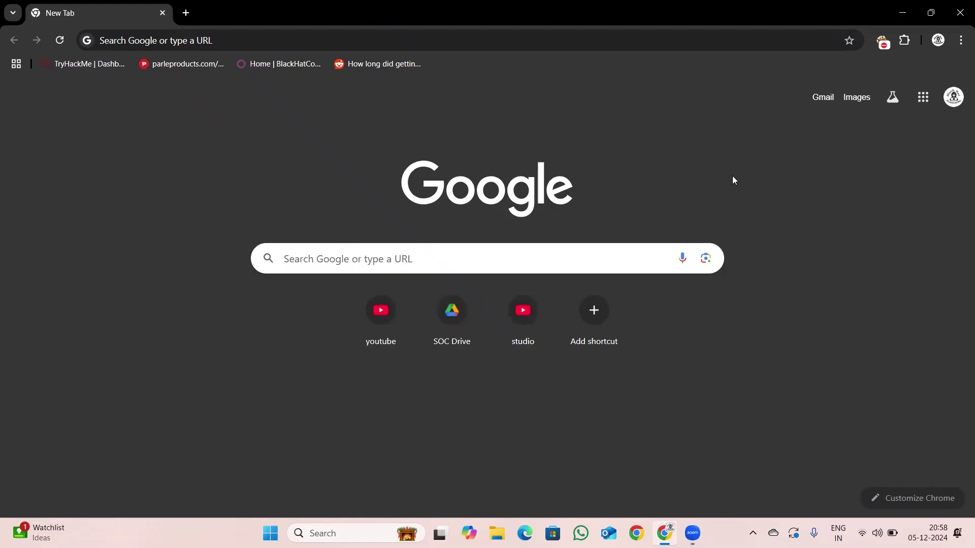
Step: Load blackhatcommando.github.io/Alerts/ in Chrome by accepting the address bar autocomplete for 'bl'
left_click(410, 36)
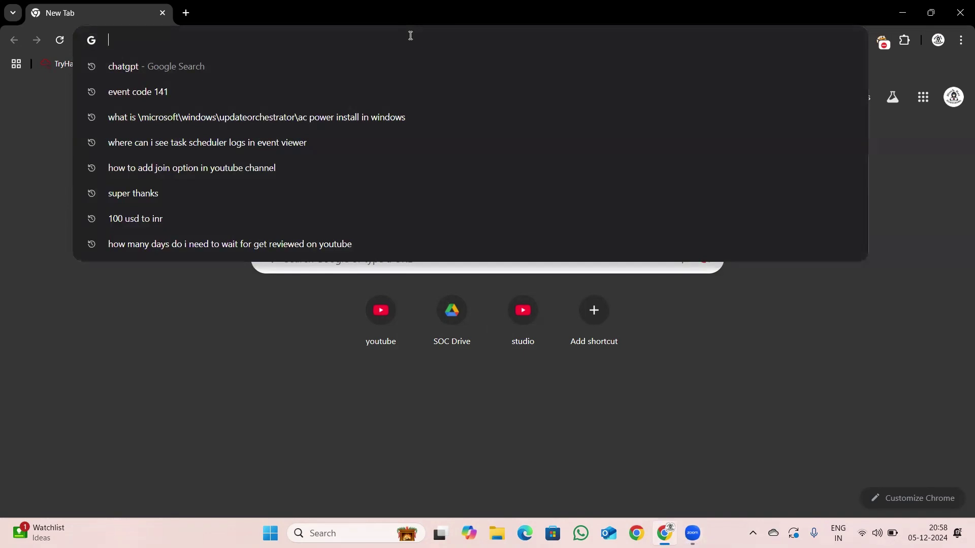
type("bl")
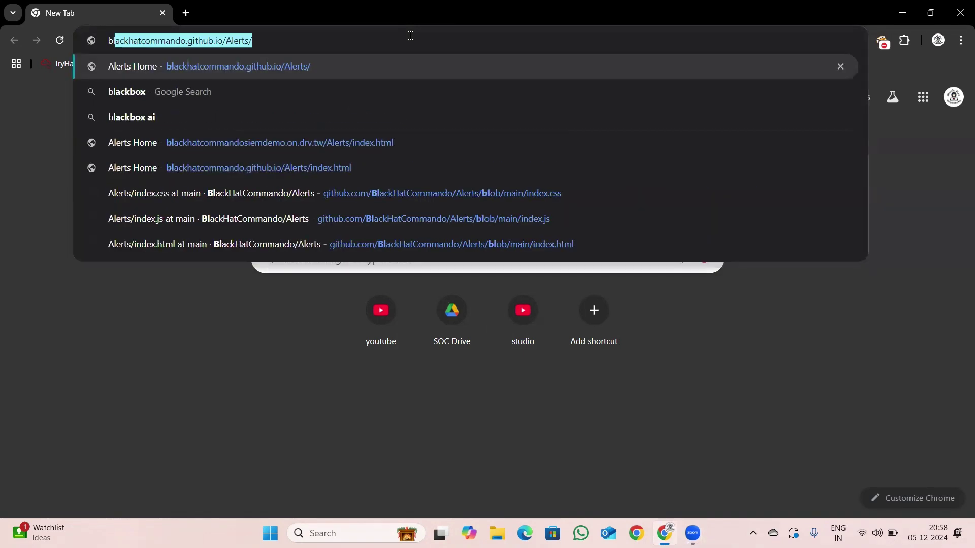
key("Right")
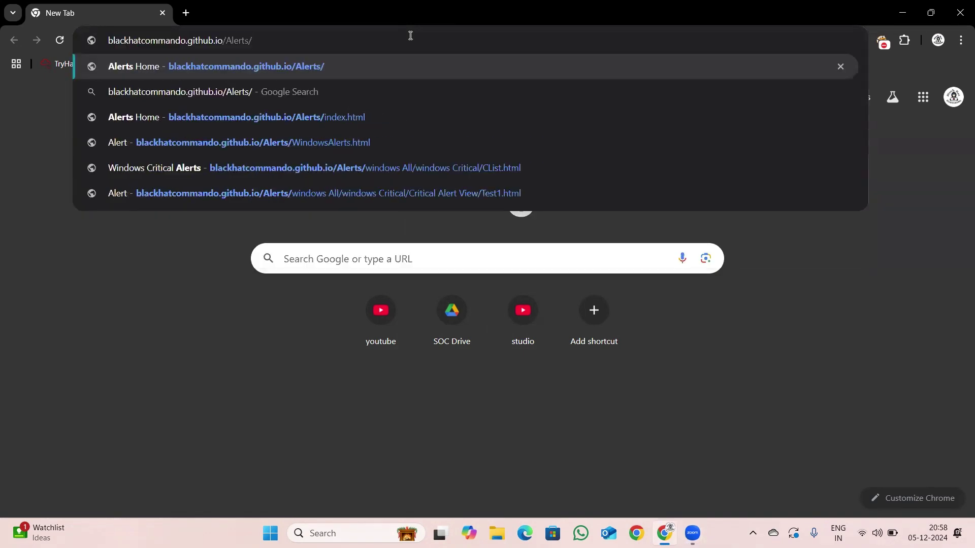
key("Return")
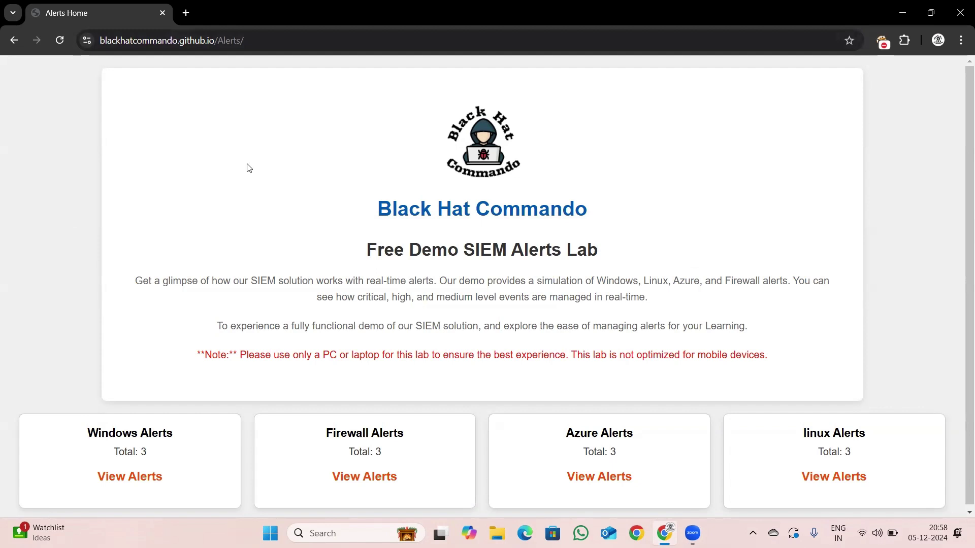
Step: Open the Windows Alerts list and read the scheduled-task alert's category and description
left_click(119, 478)
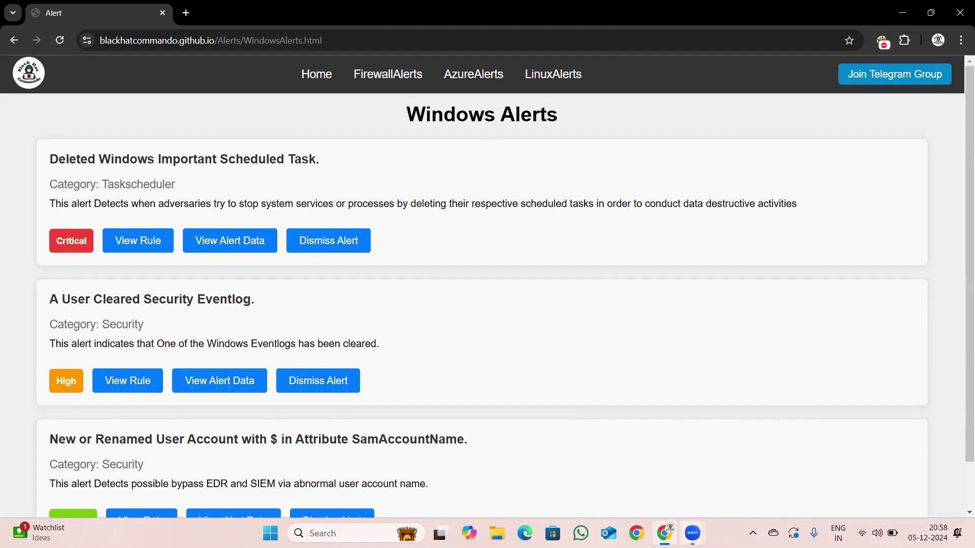
mouse_move(692, 533)
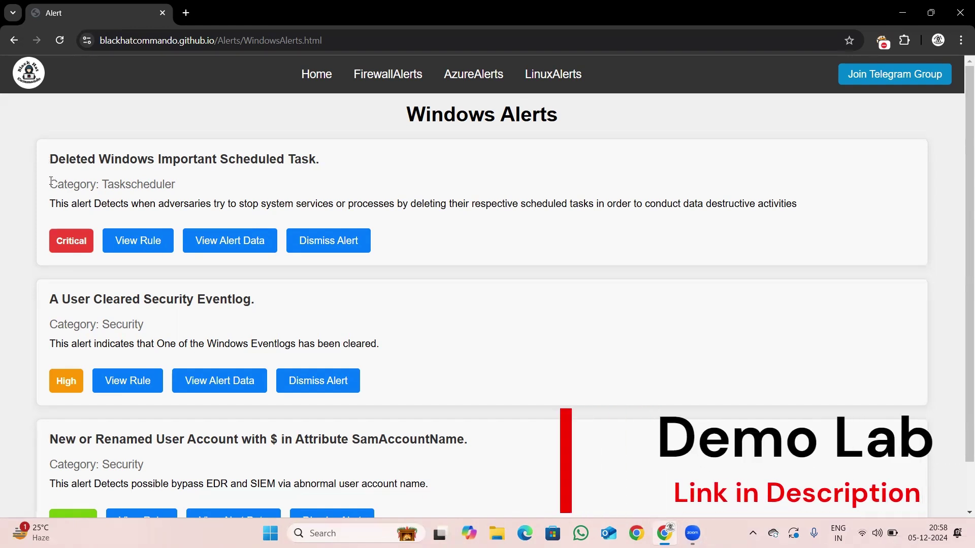
left_click_drag(49, 183, 183, 185)
left_click(191, 187)
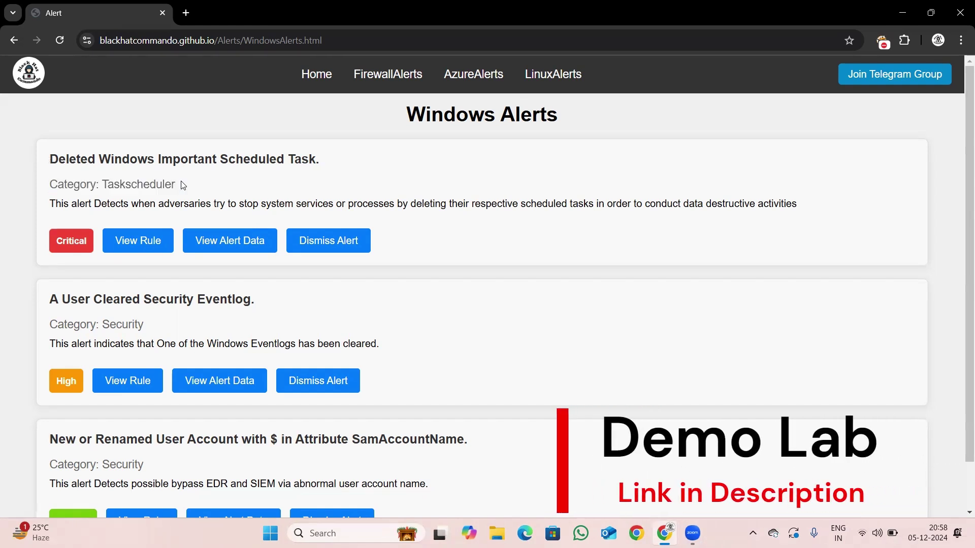
left_click_drag(49, 203, 219, 206)
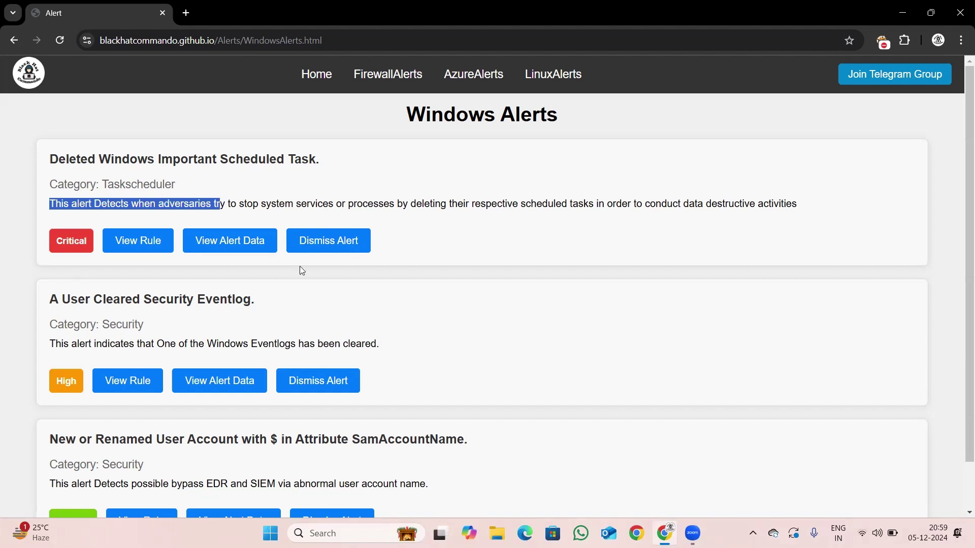
left_click(57, 242)
left_click(92, 248)
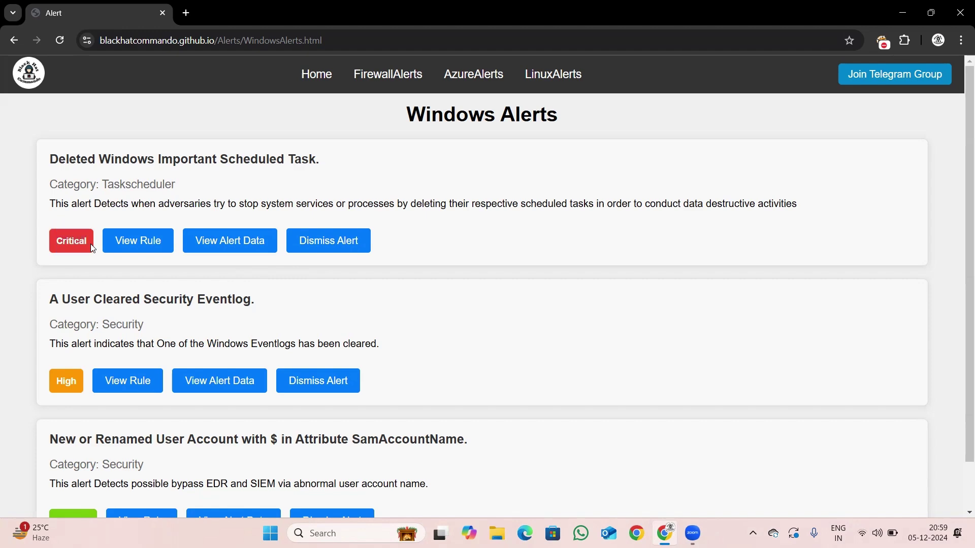
Step: Expand the scheduled-task alert's rule and examine its title and UserName filter values
left_click(126, 247)
scroll(233, 308, "down", 2)
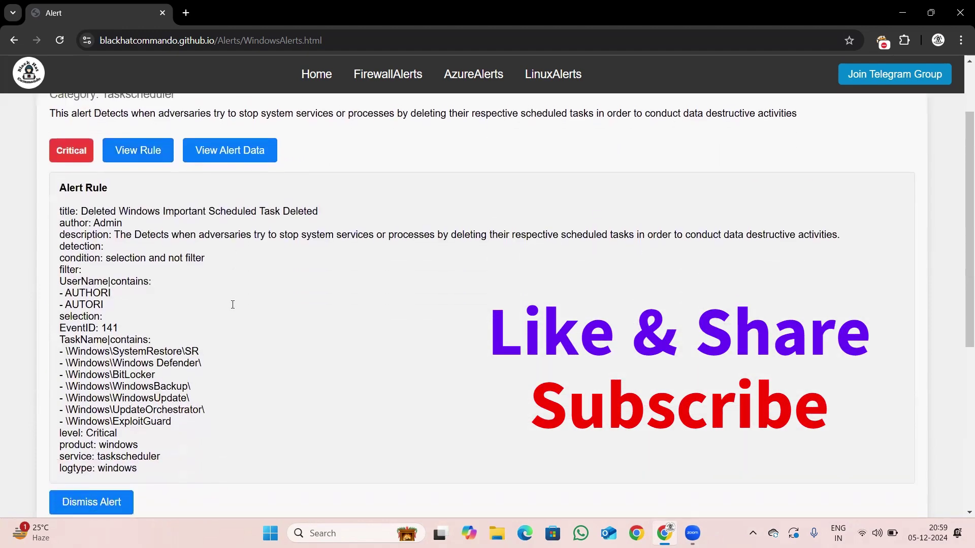
scroll(233, 309, "down", 1)
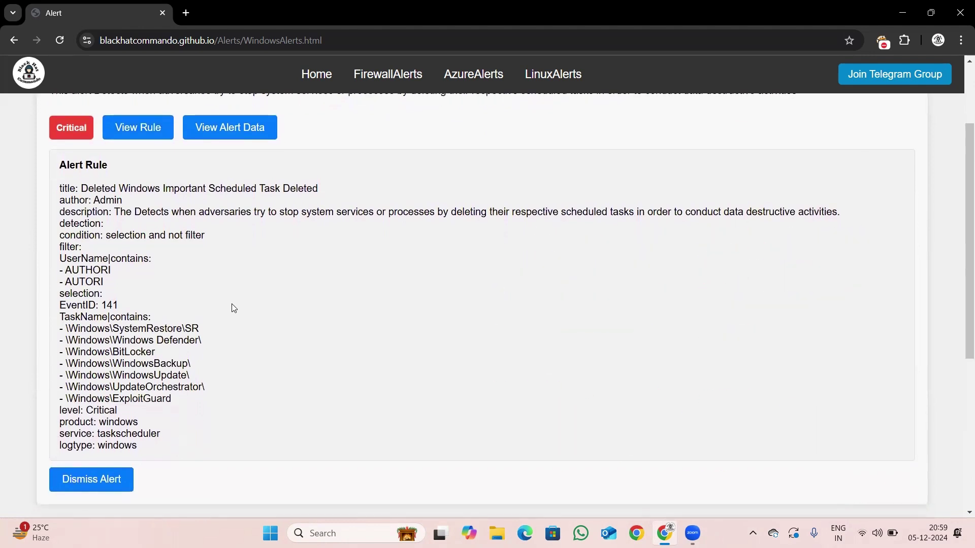
scroll(233, 308, "down", 1)
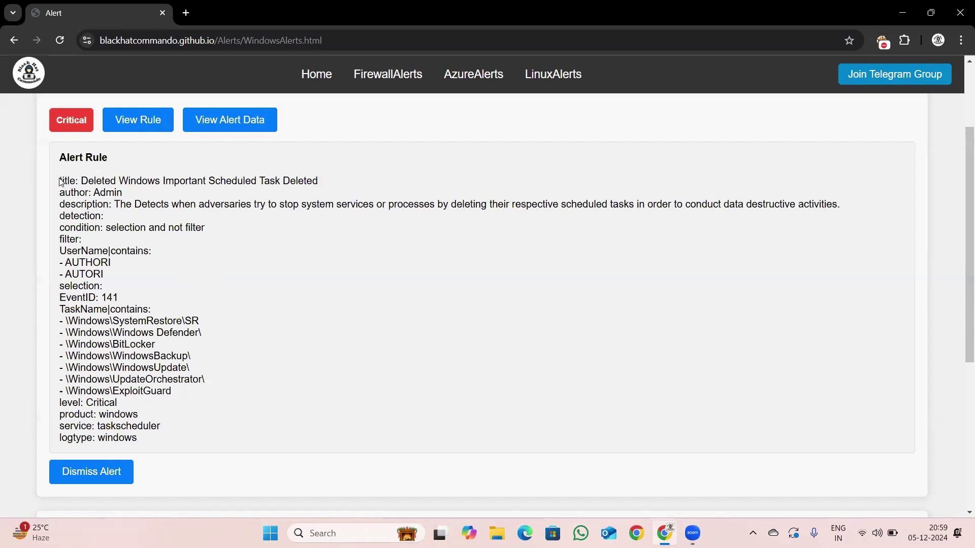
left_click_drag(81, 181, 207, 182)
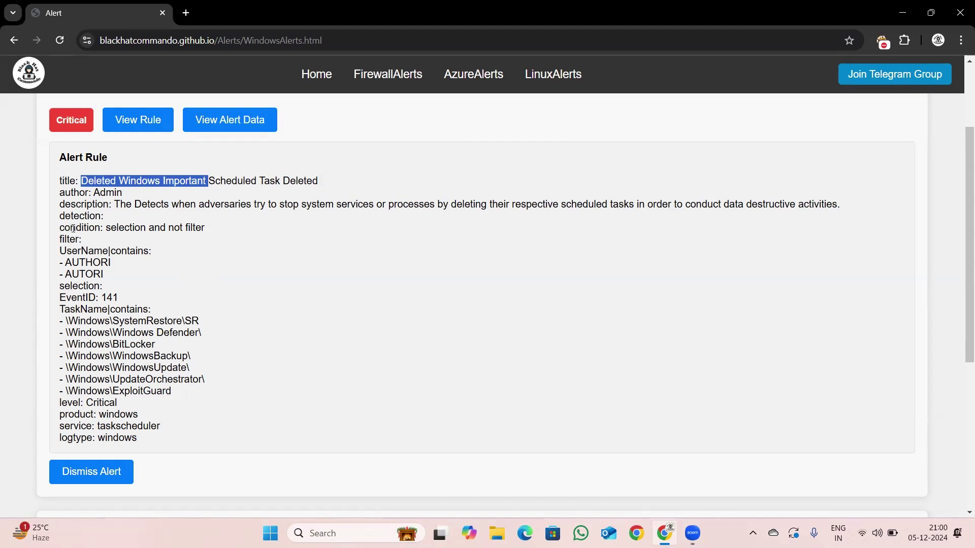
left_click_drag(61, 253, 113, 276)
left_click(112, 276)
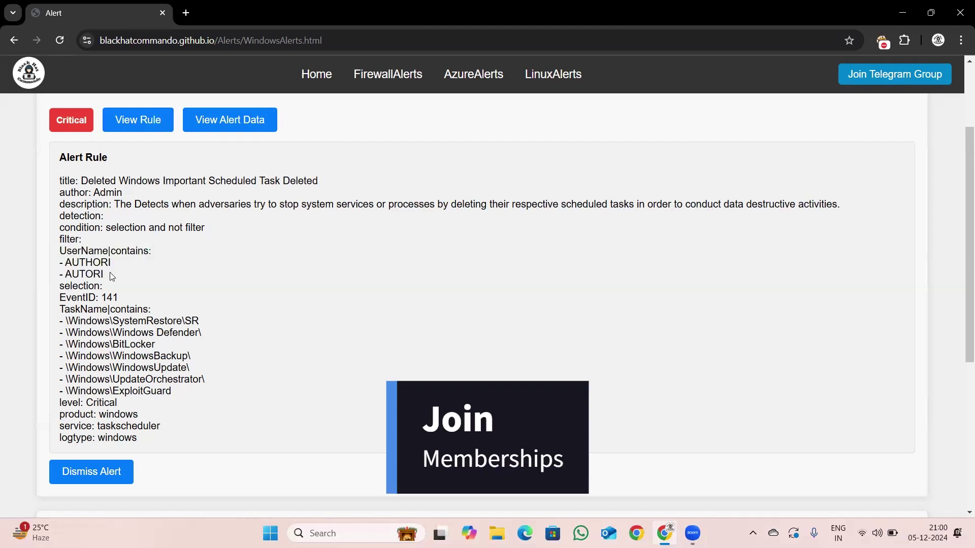
Step: Review the AUTHORI/AUTORI users, EventID 141, seven task paths and Critical level, then collapse the rule
left_click_drag(68, 262, 101, 263)
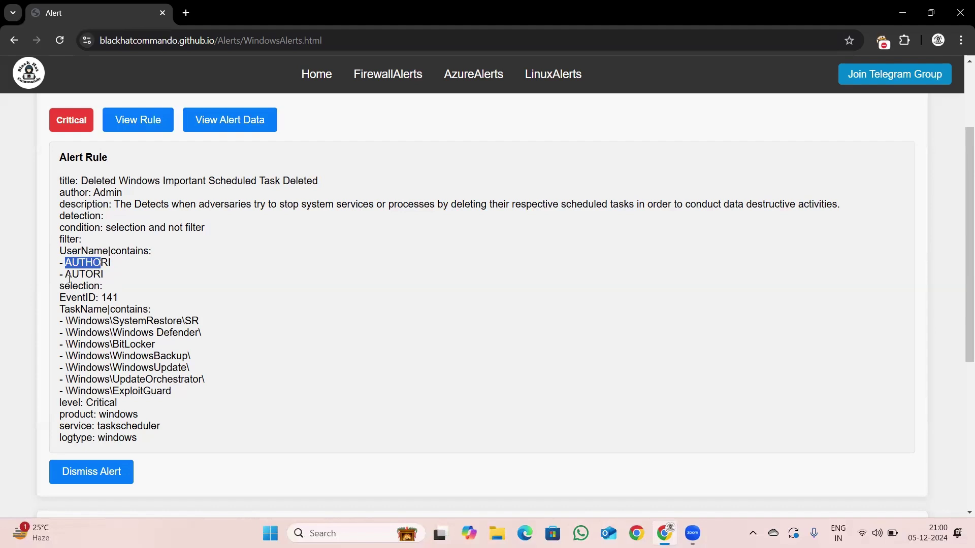
double_click(98, 275)
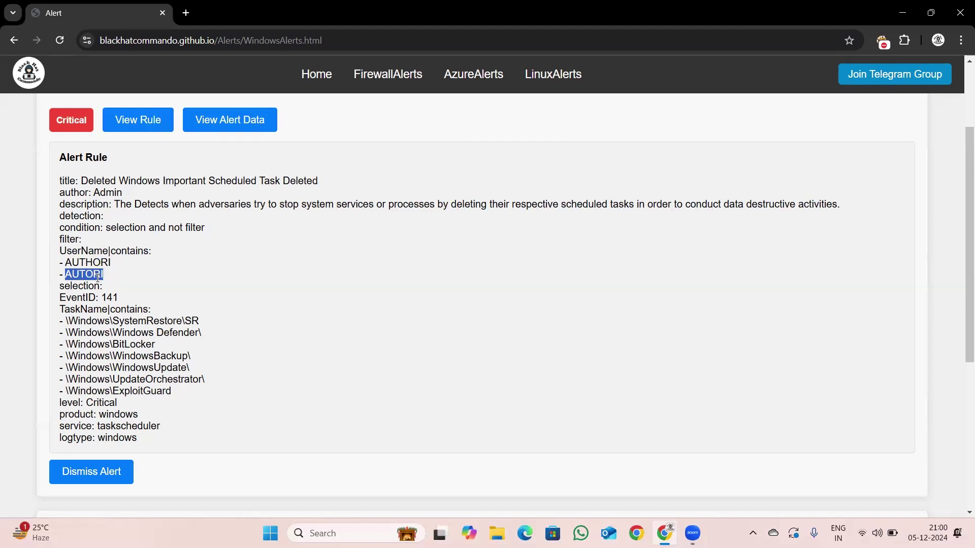
left_click_drag(61, 297, 110, 296)
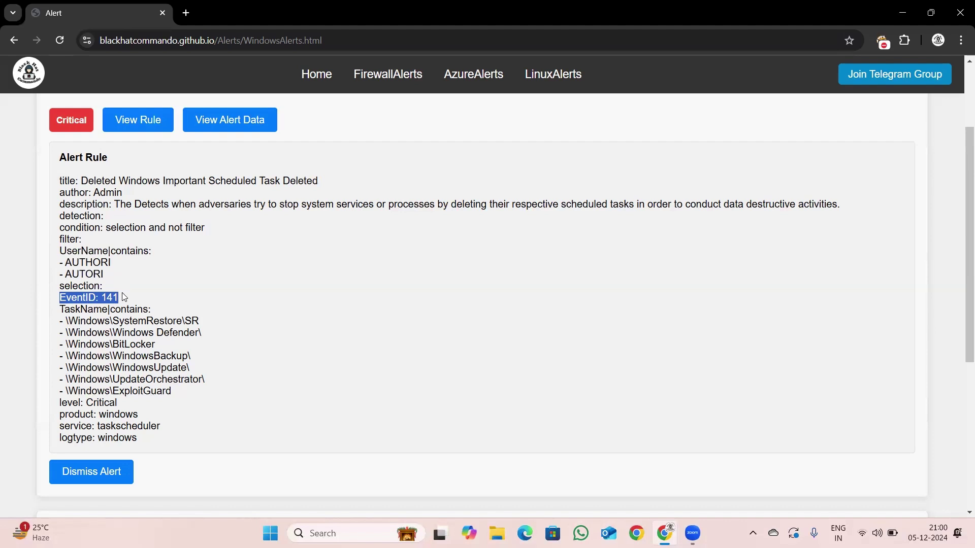
left_click_drag(65, 311, 155, 312)
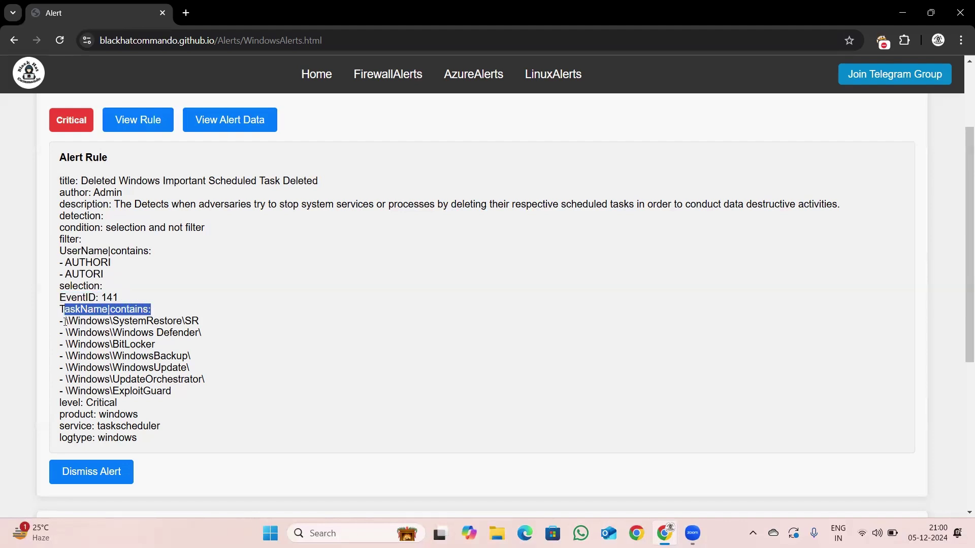
left_click_drag(66, 321, 180, 400)
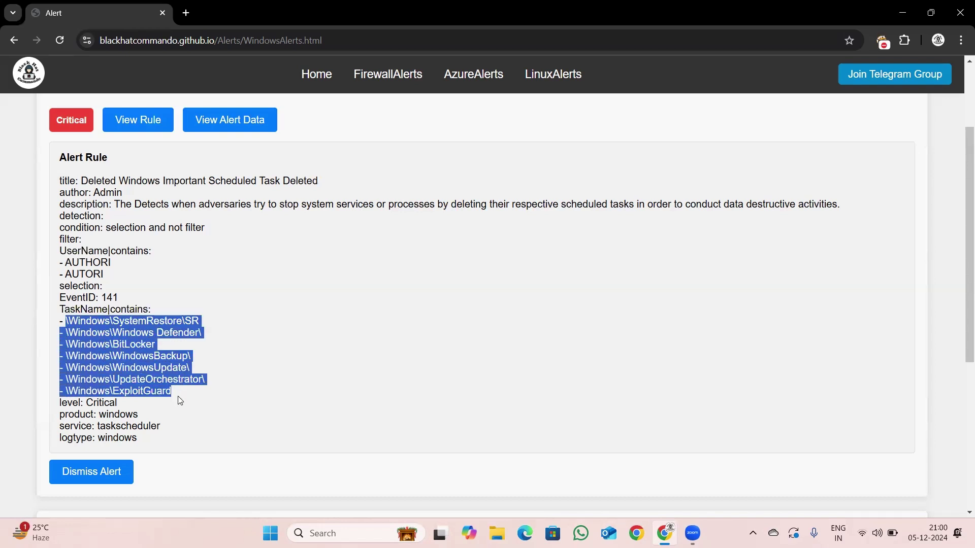
left_click(179, 400)
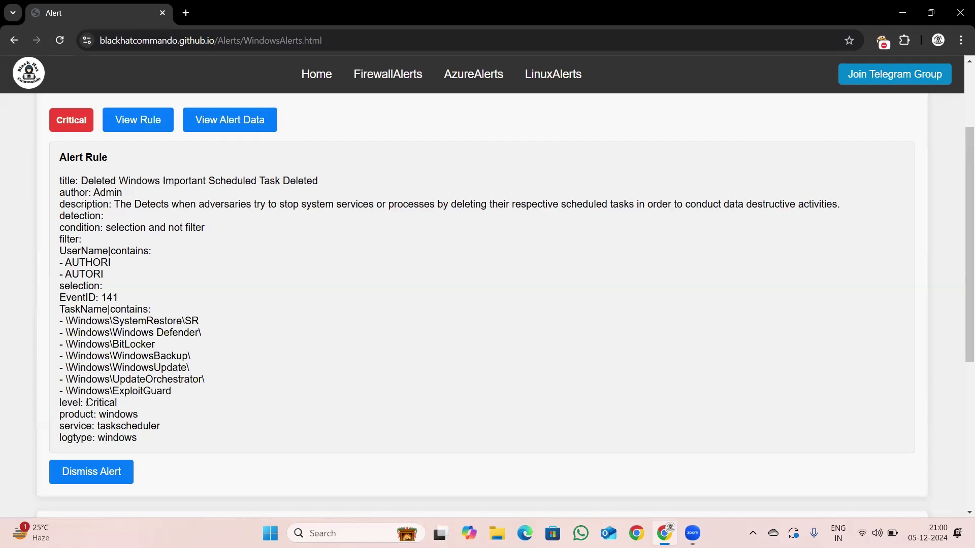
left_click_drag(87, 403, 120, 409)
left_click(161, 125)
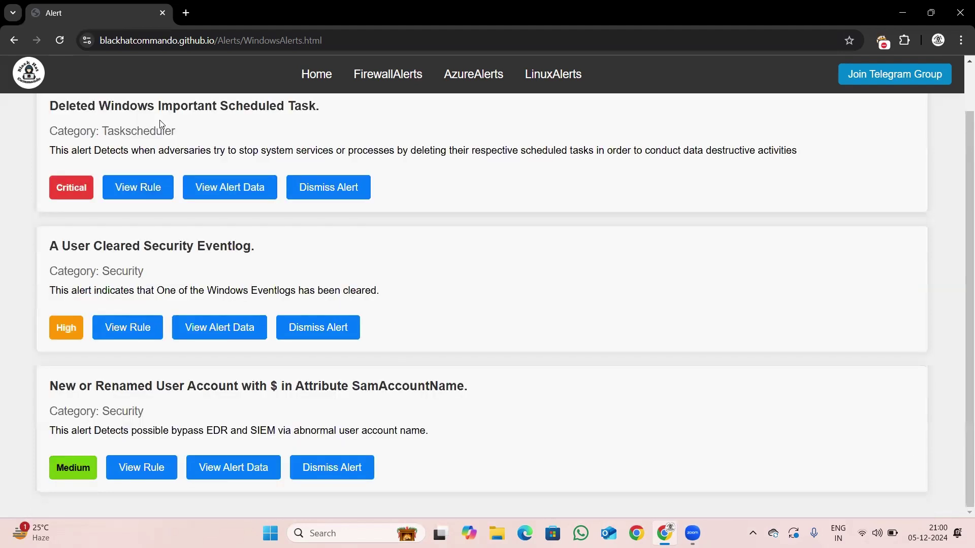
left_click(240, 189)
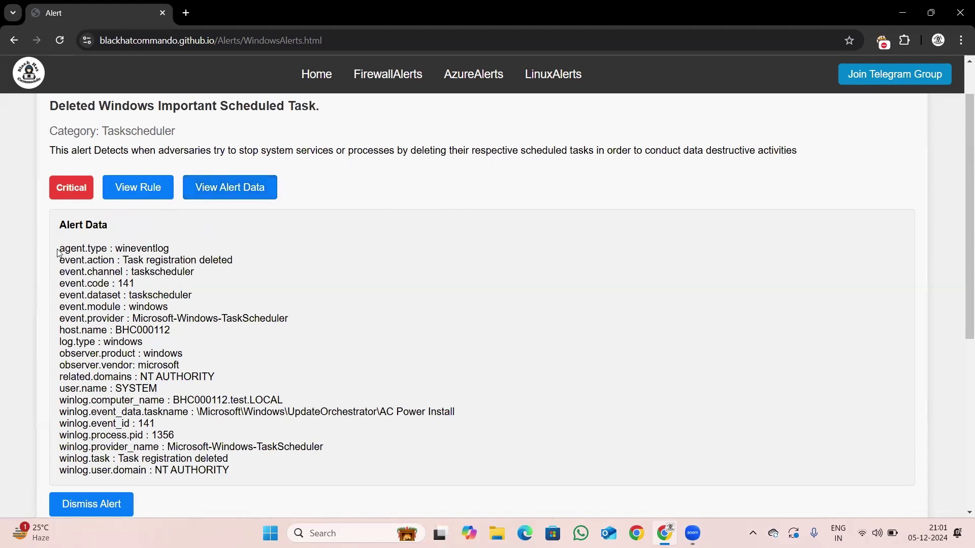
left_click_drag(59, 249, 108, 250)
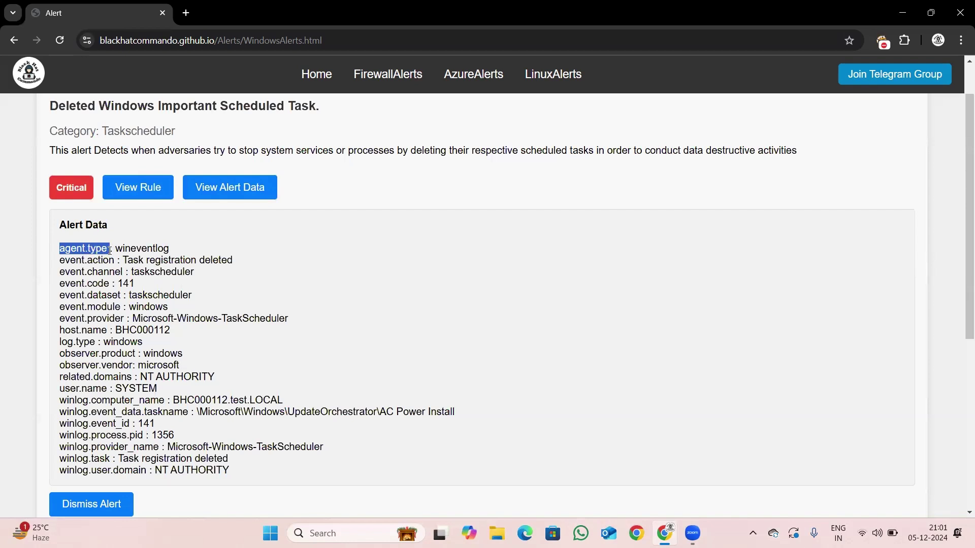
left_click_drag(59, 263, 211, 263)
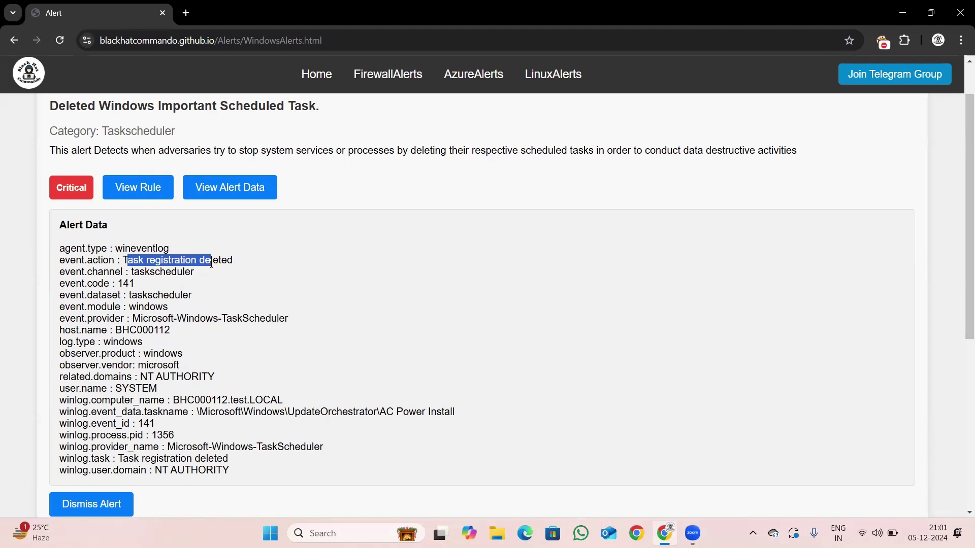
left_click_drag(131, 272, 186, 273)
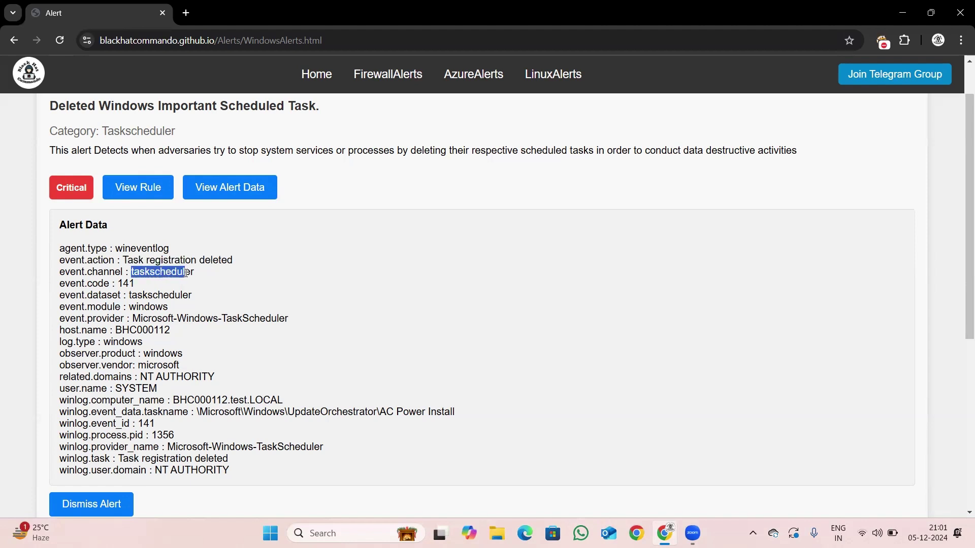
left_click_drag(118, 283, 143, 286)
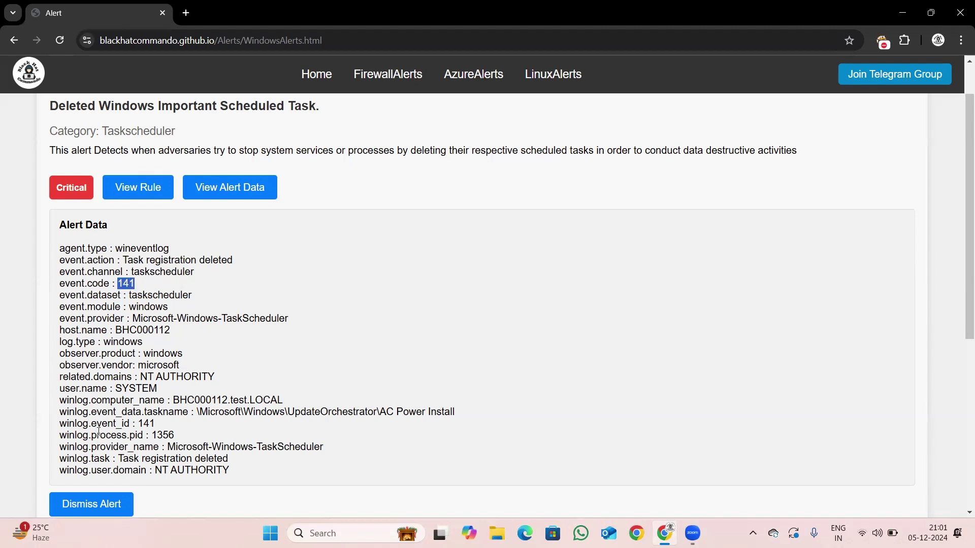
left_click_drag(97, 435, 130, 425)
left_click(130, 424)
left_click_drag(116, 330, 178, 334)
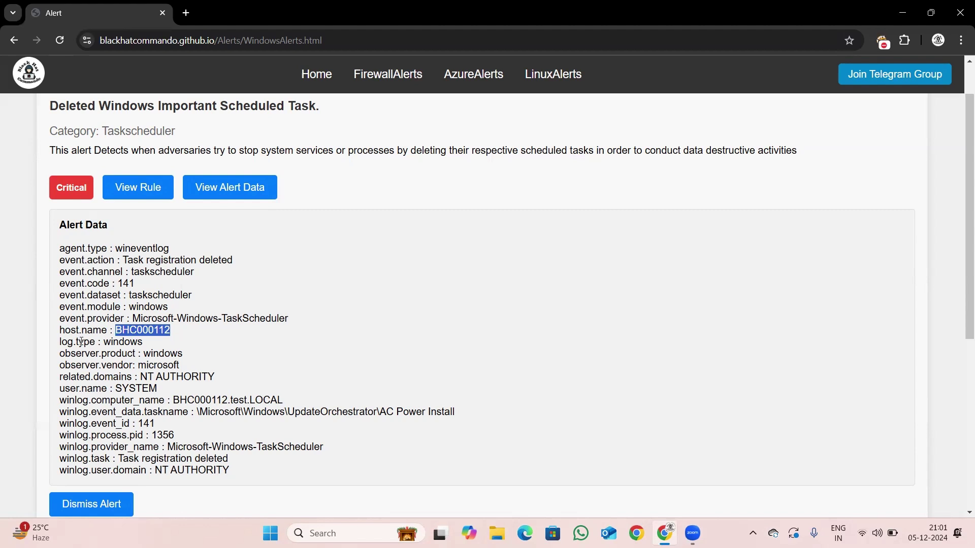
left_click_drag(68, 388, 169, 389)
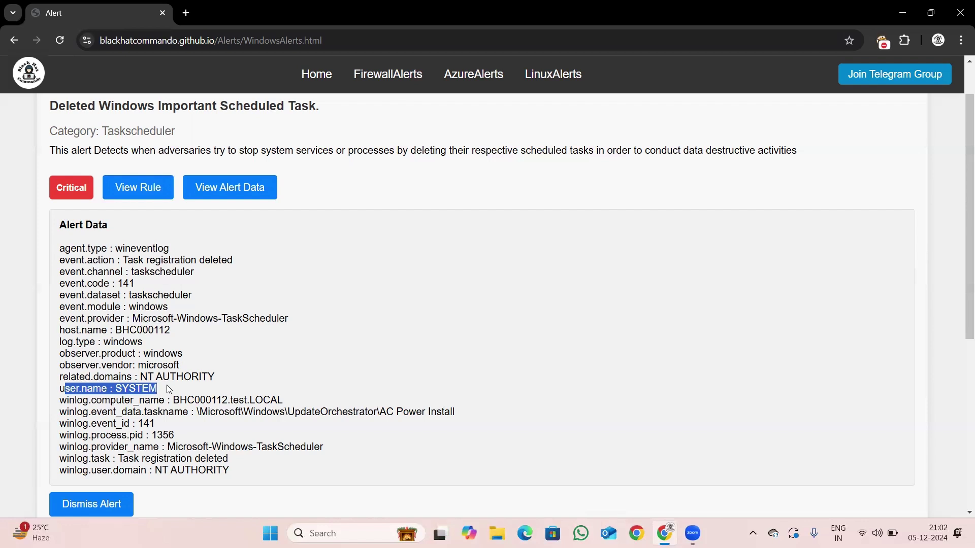
left_click_drag(127, 412, 518, 418)
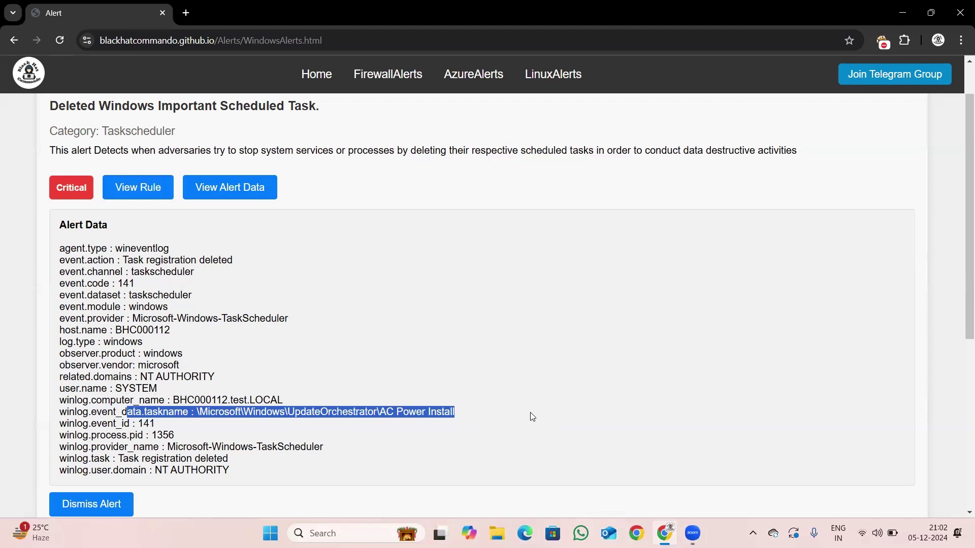
left_click(333, 419)
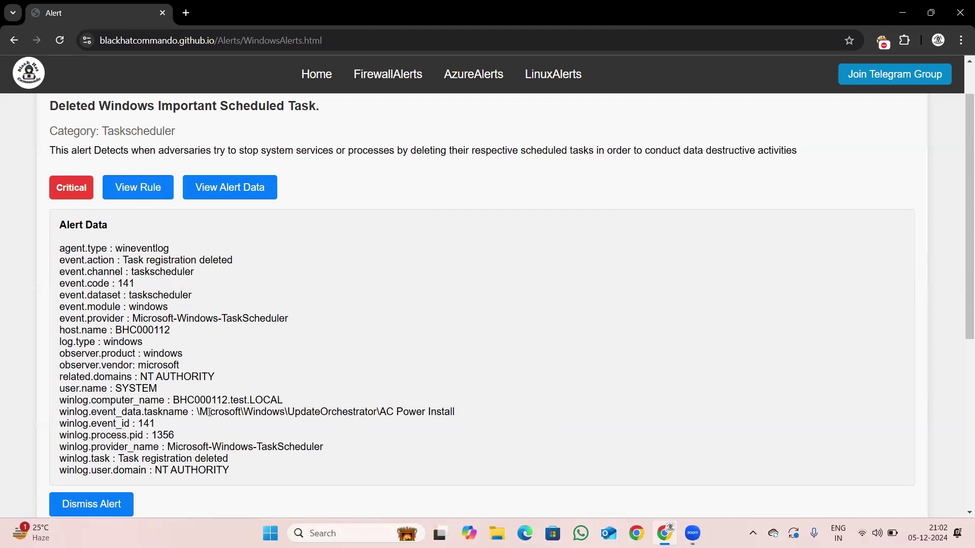
left_click_drag(208, 413, 377, 422)
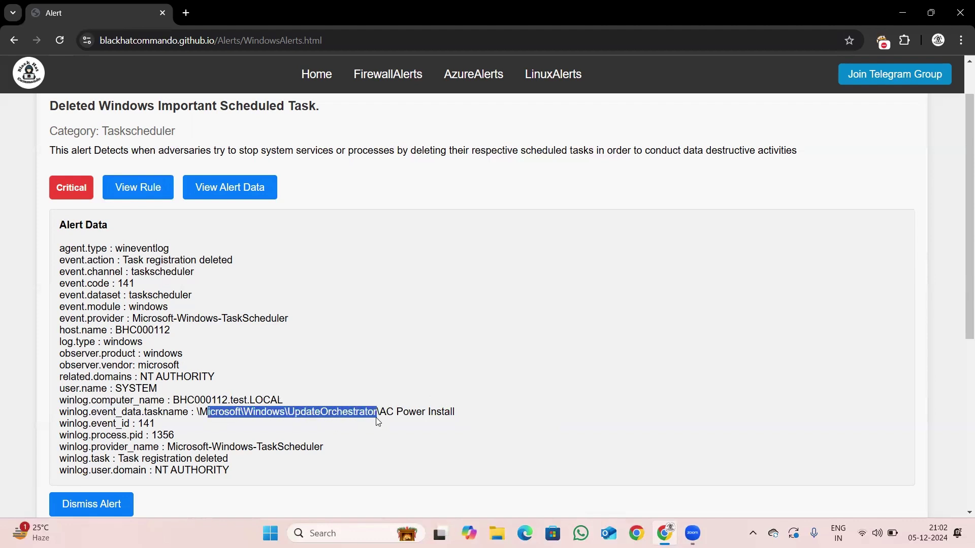
Step: Re-expand the rule and pick out EventID 141 and the \Windows\UpdateOrchestrator\ task path
left_click(147, 195)
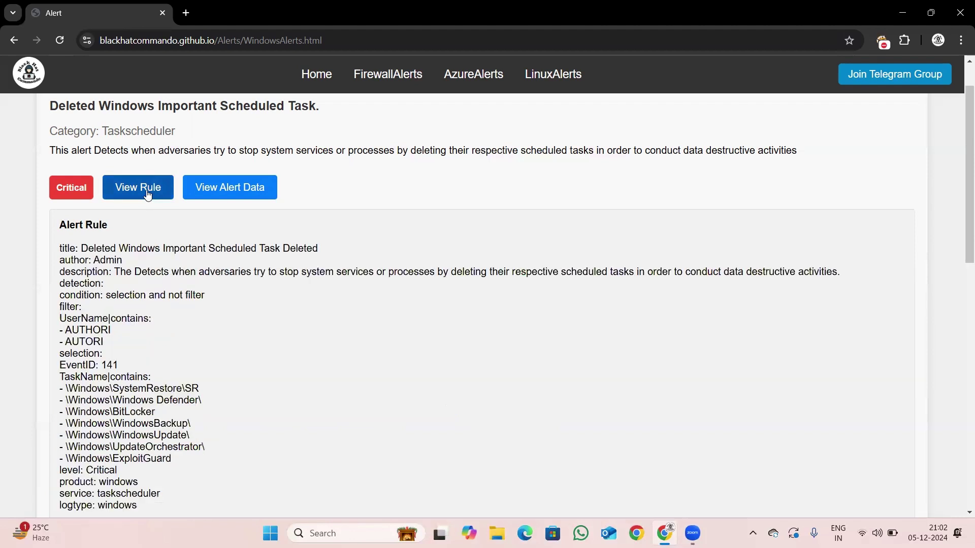
scroll(113, 354, "down", 1)
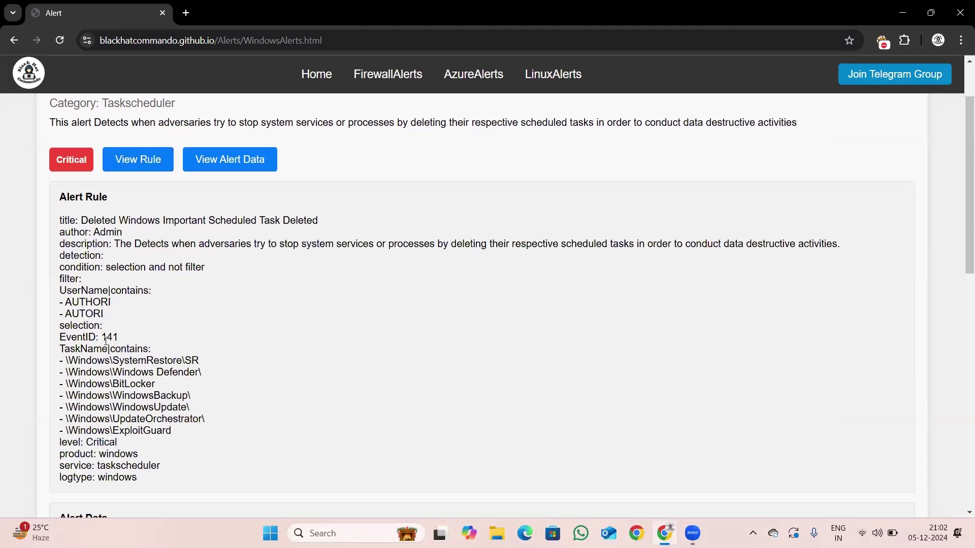
left_click_drag(101, 338, 122, 341)
left_click_drag(64, 419, 216, 420)
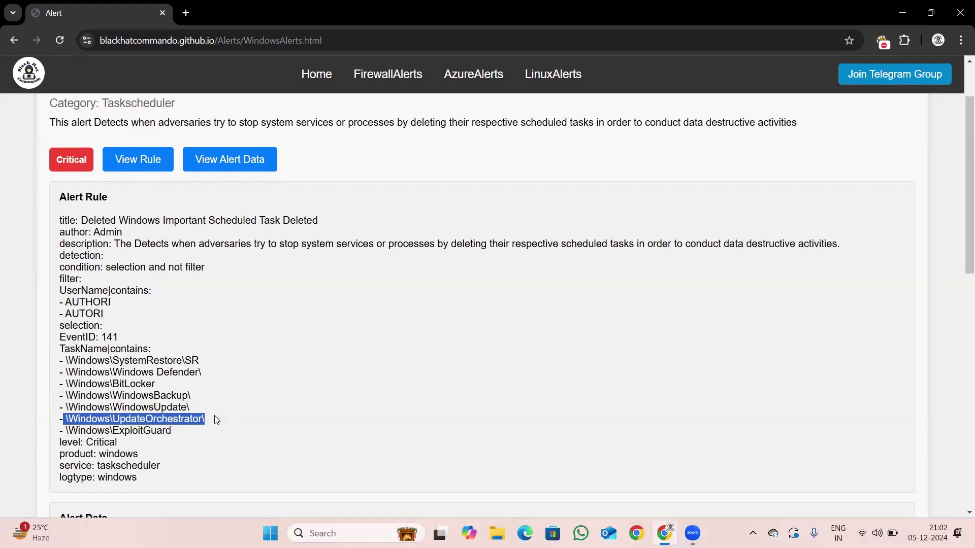
scroll(215, 419, "up", 2)
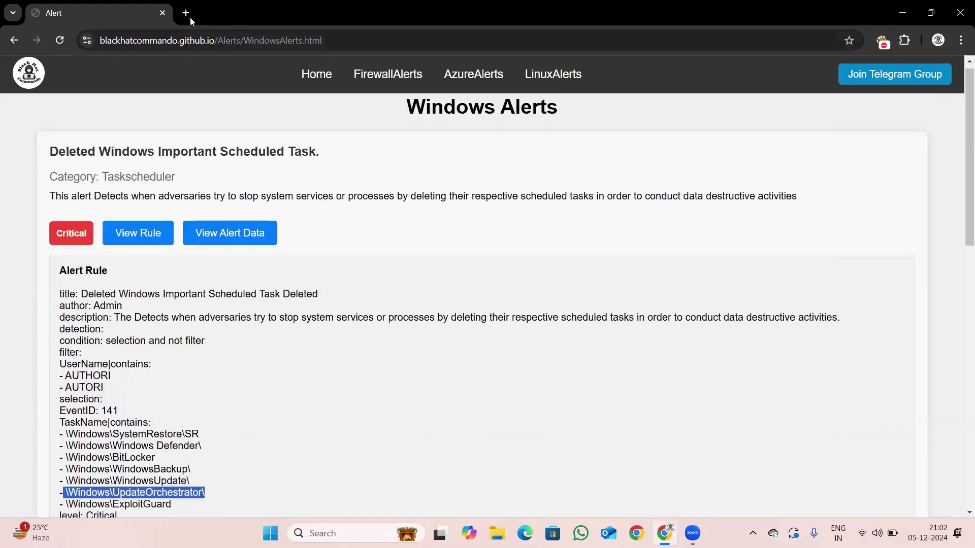
Step: Search Google for 'event code 141' and for what the UpdateOrchestrator AC Power Install task is
left_click(186, 13)
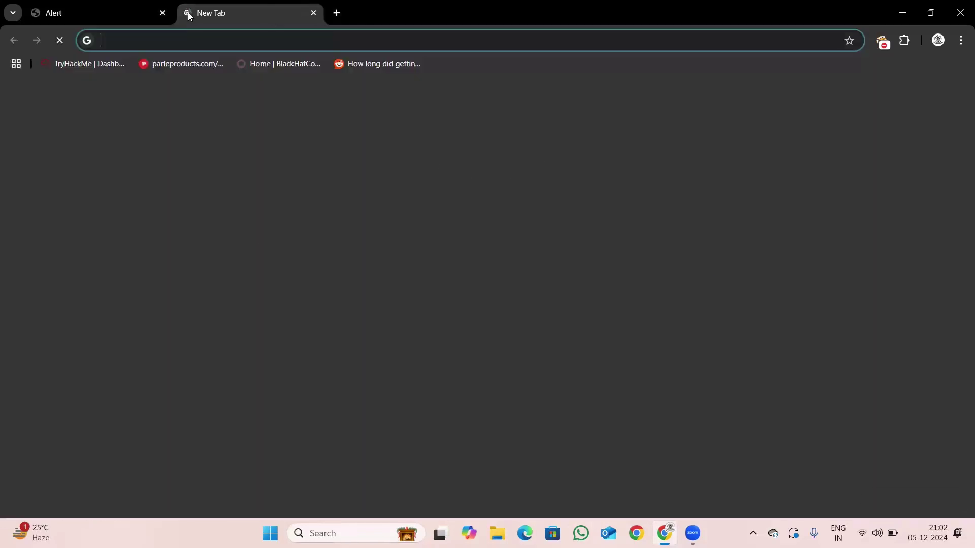
left_click(181, 41)
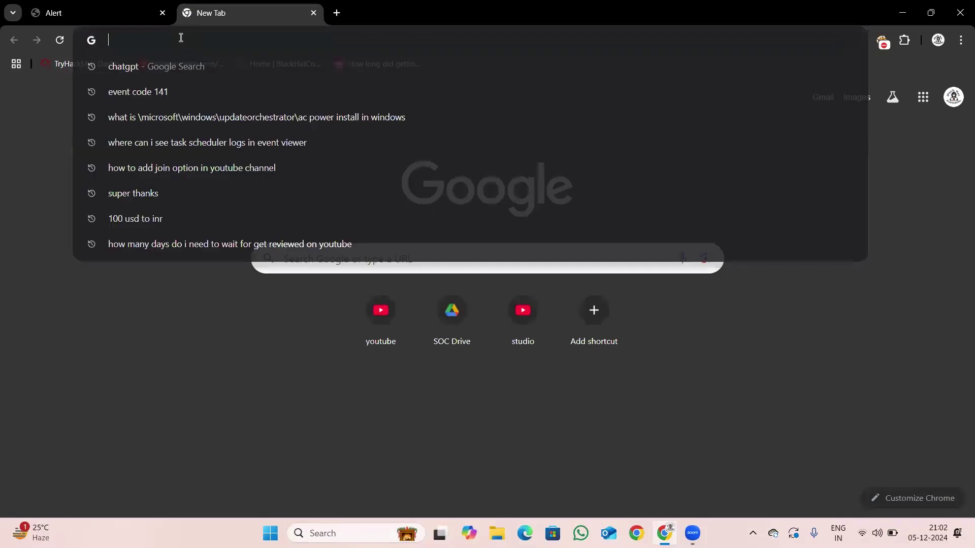
left_click(173, 96)
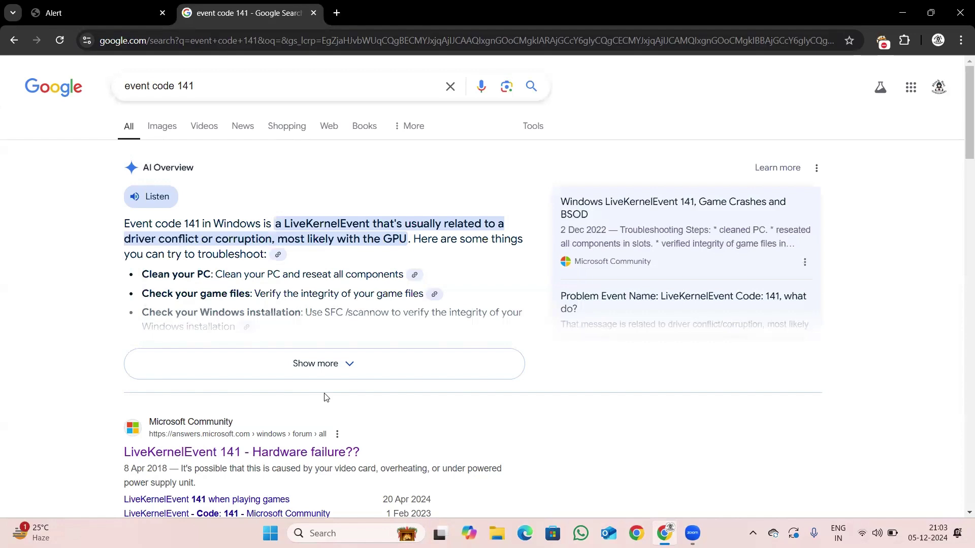
scroll(326, 397, "down", 2)
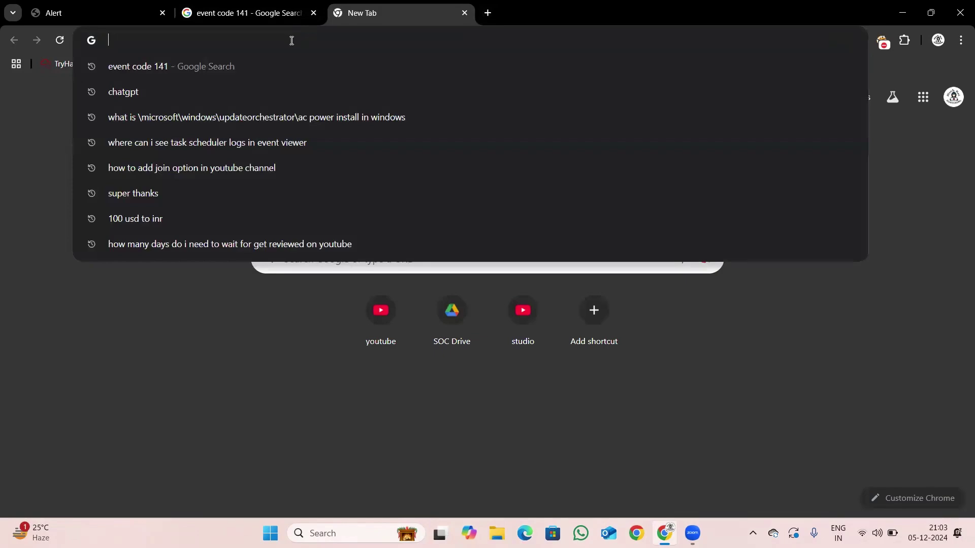
left_click(261, 117)
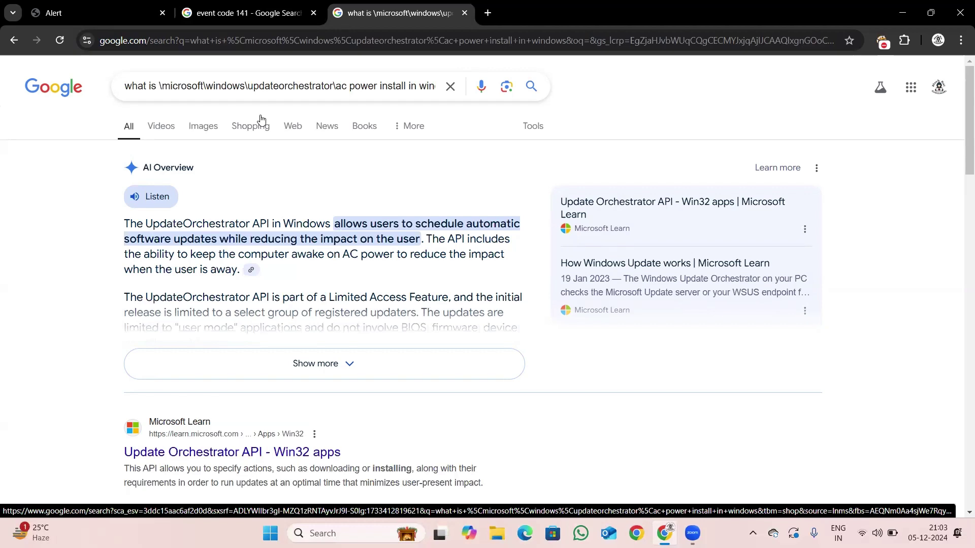
scroll(261, 119, "down", 2)
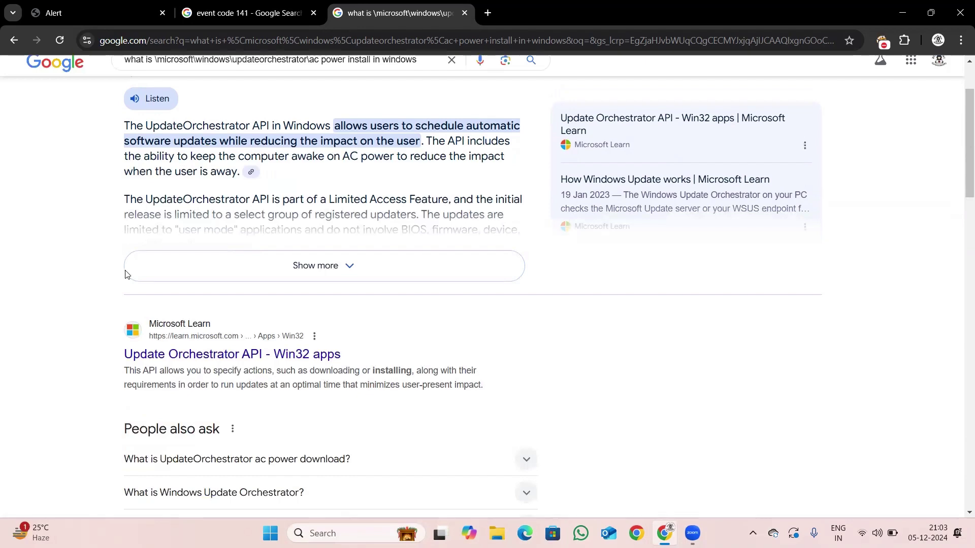
Step: Read the Microsoft Learn Update Orchestrator API article, then return to the Alerts tab
left_click(165, 355)
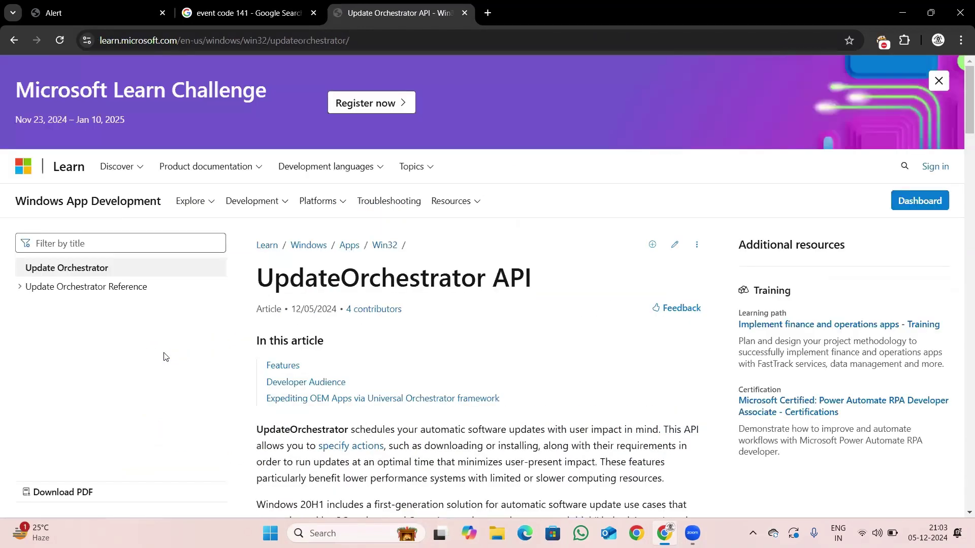
scroll(374, 363, "down", 2)
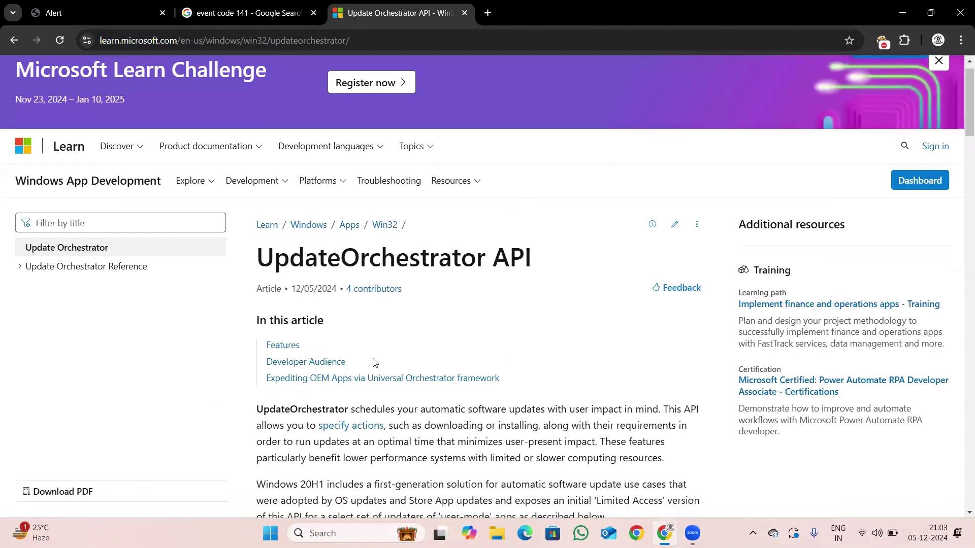
scroll(374, 360, "down", 1)
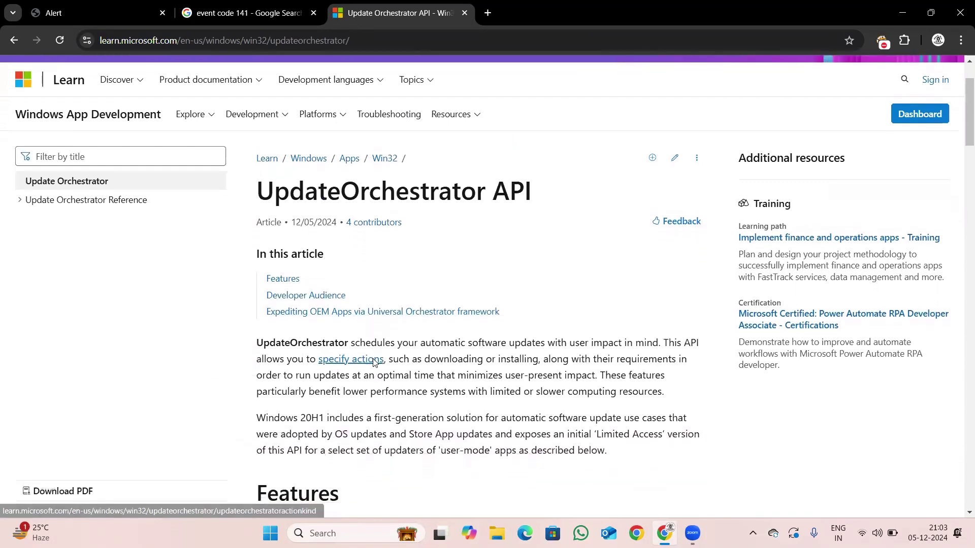
scroll(373, 360, "down", 3)
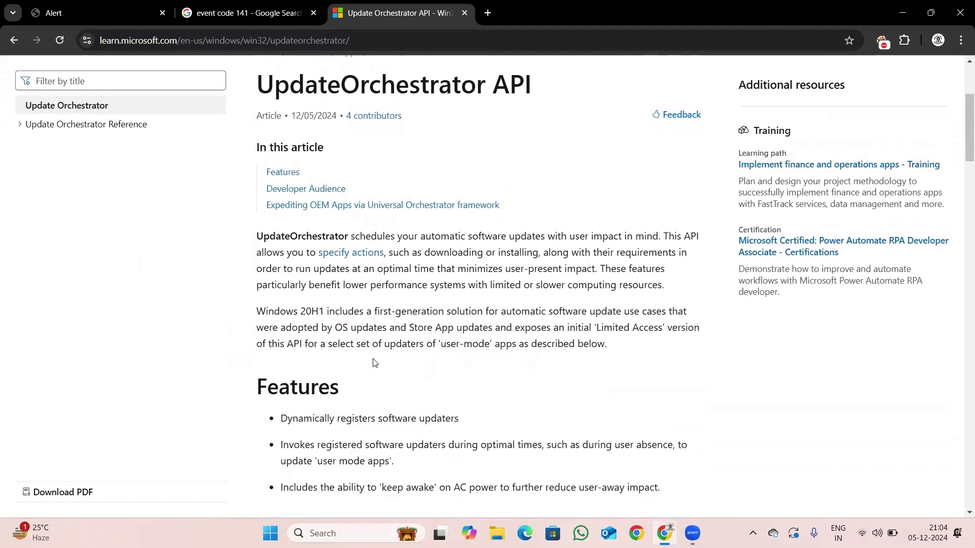
scroll(374, 359, "up", 2)
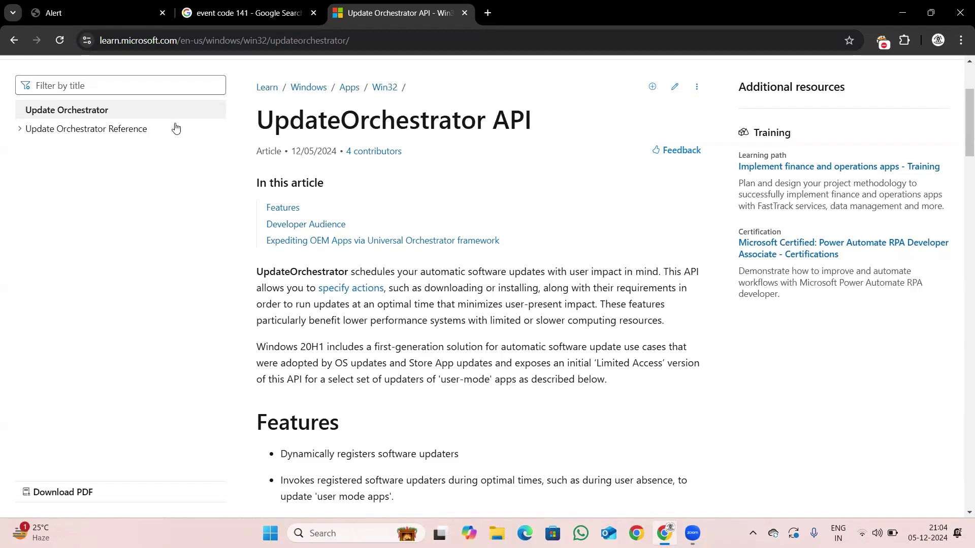
left_click(104, 4)
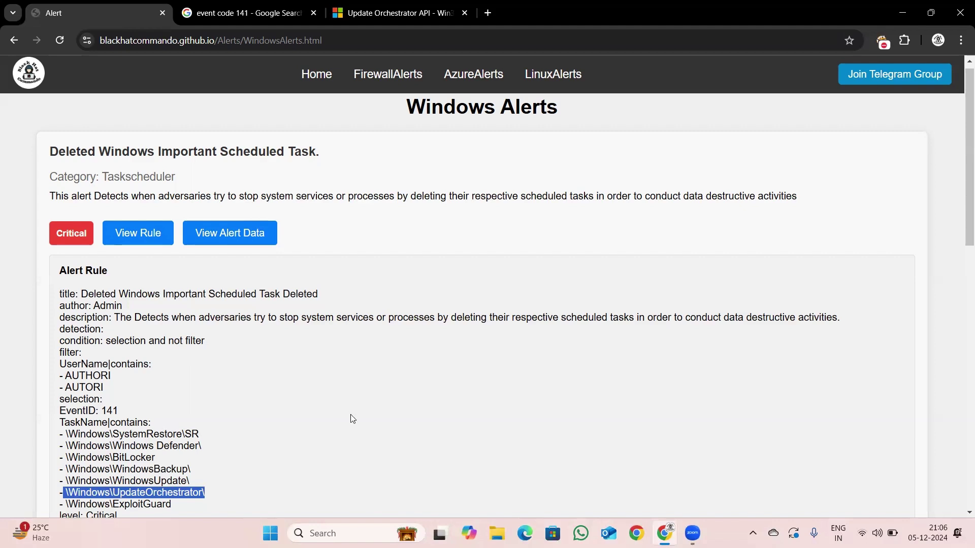
Step: Search Windows for 'event' and launch Event Viewer
left_click(355, 533)
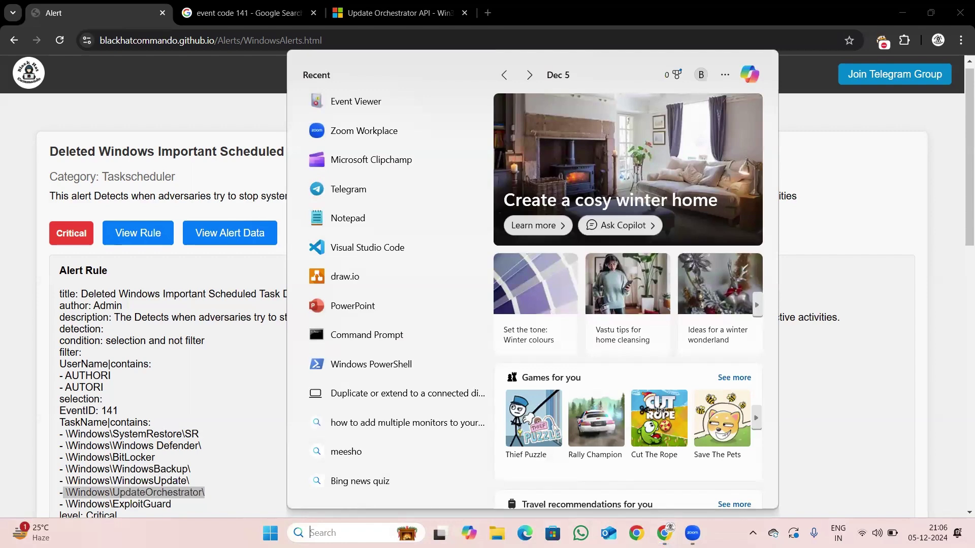
type("event")
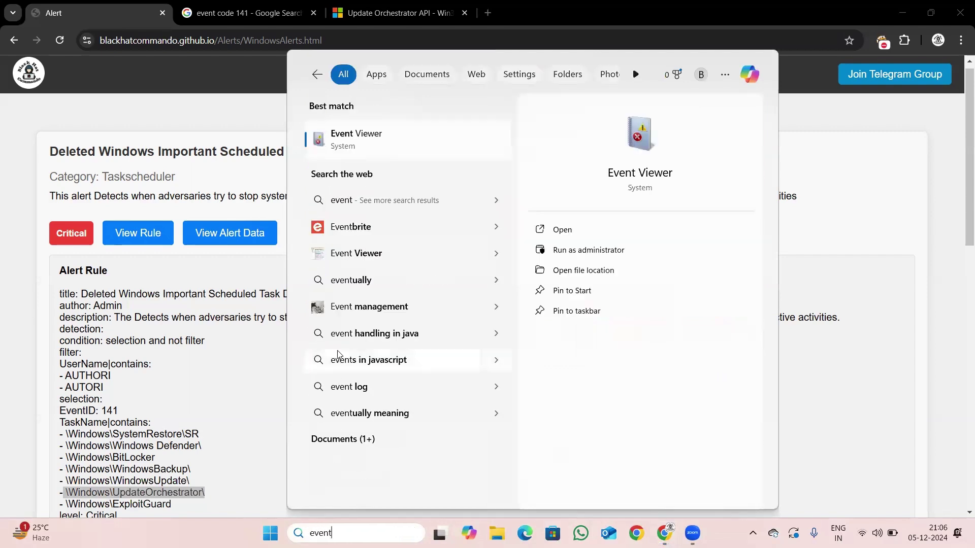
left_click(402, 144)
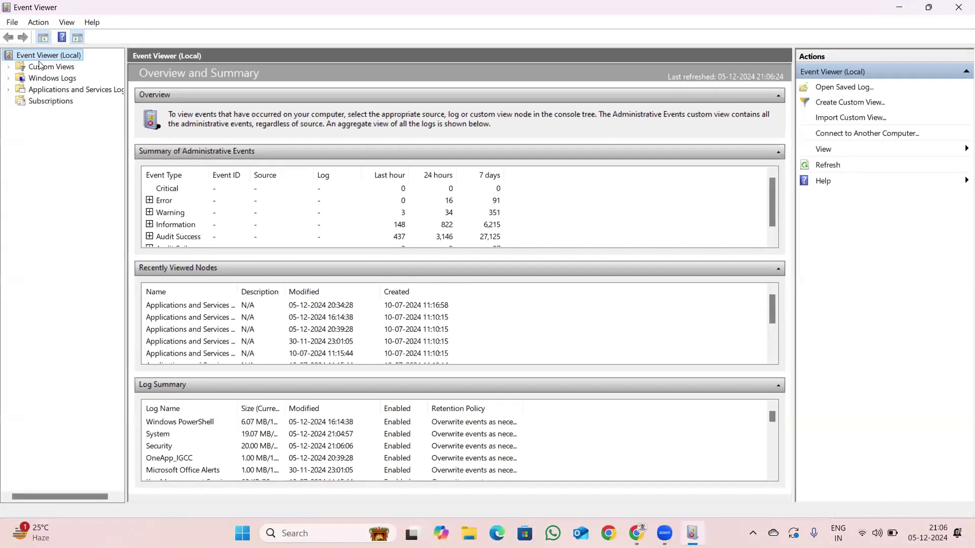
Step: Expand Applications and Services Logs > Microsoft > Windows and select the TaskScheduler folder
left_click(33, 91)
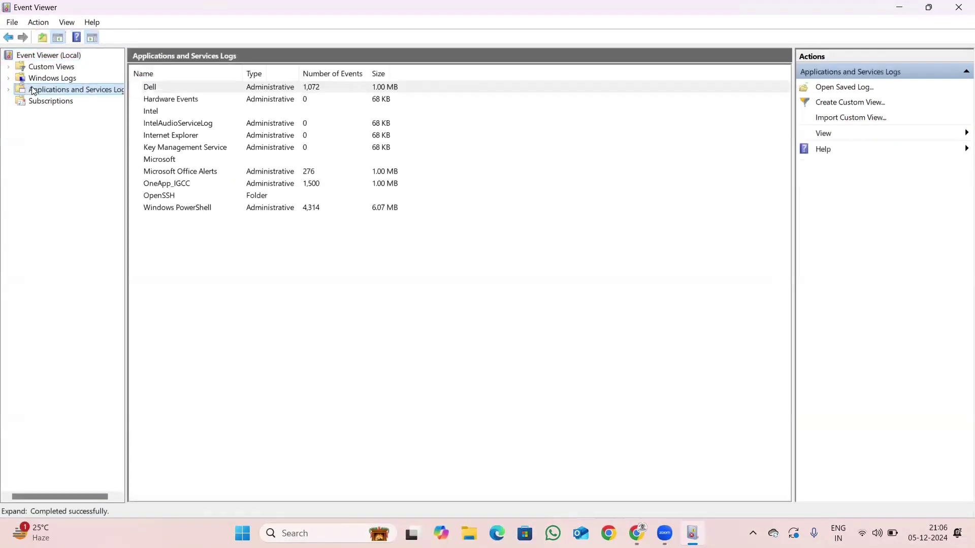
double_click(156, 160)
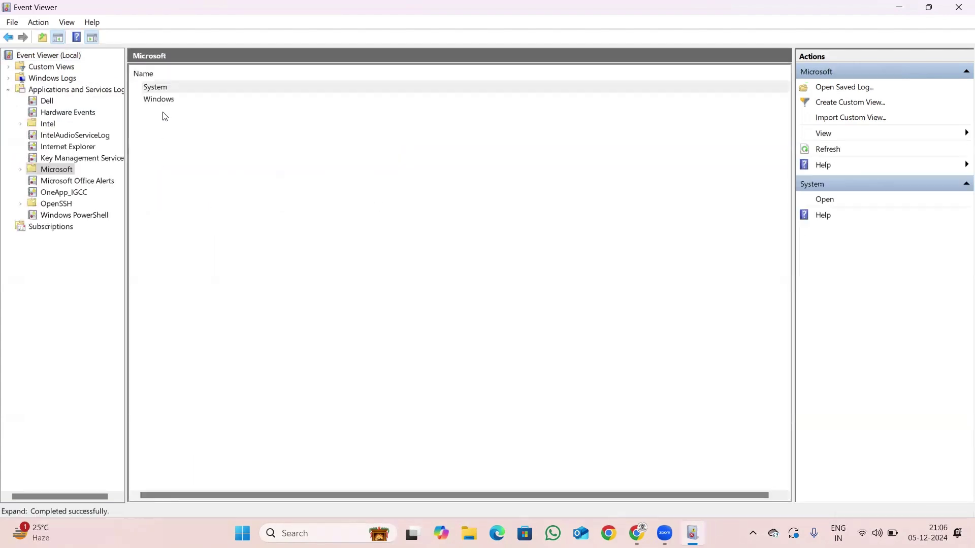
double_click(159, 99)
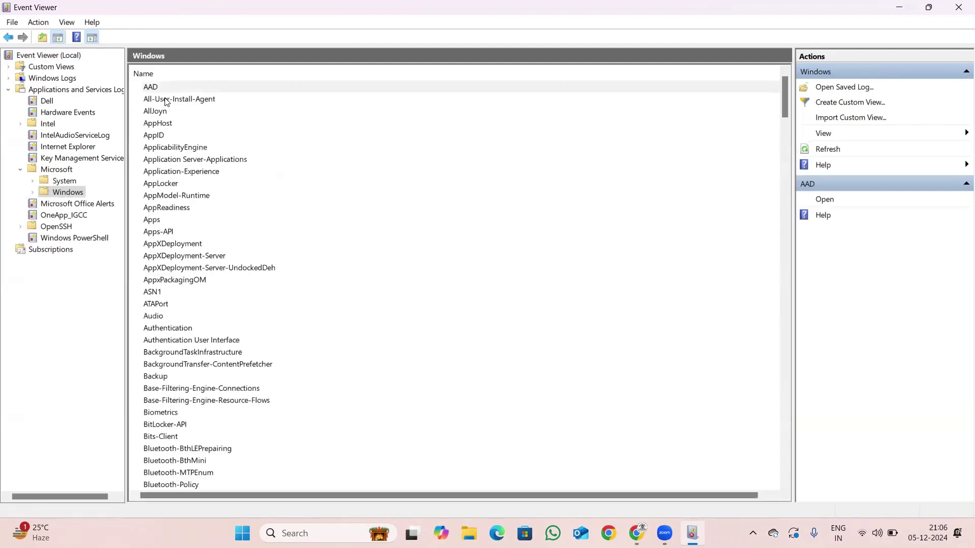
scroll(201, 290, "down", 20)
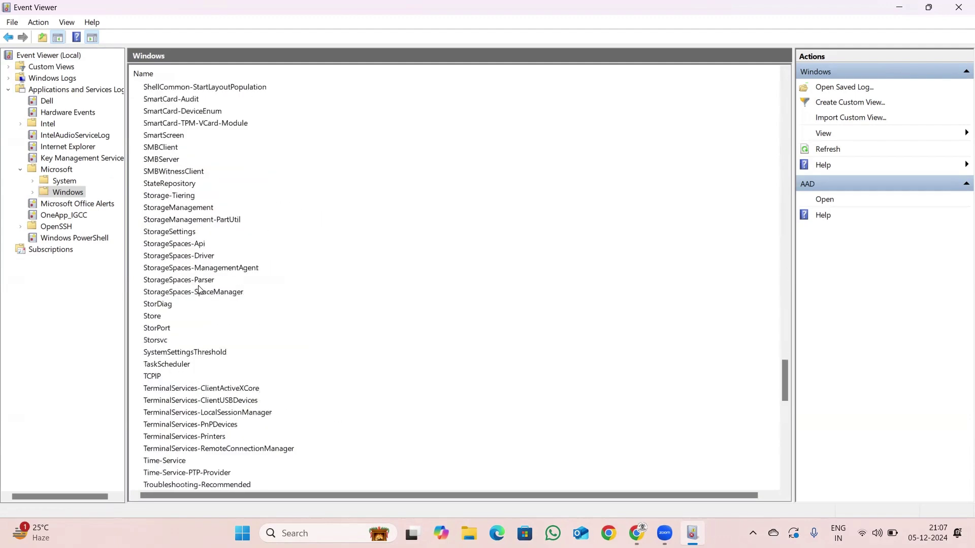
scroll(199, 290, "down", 5)
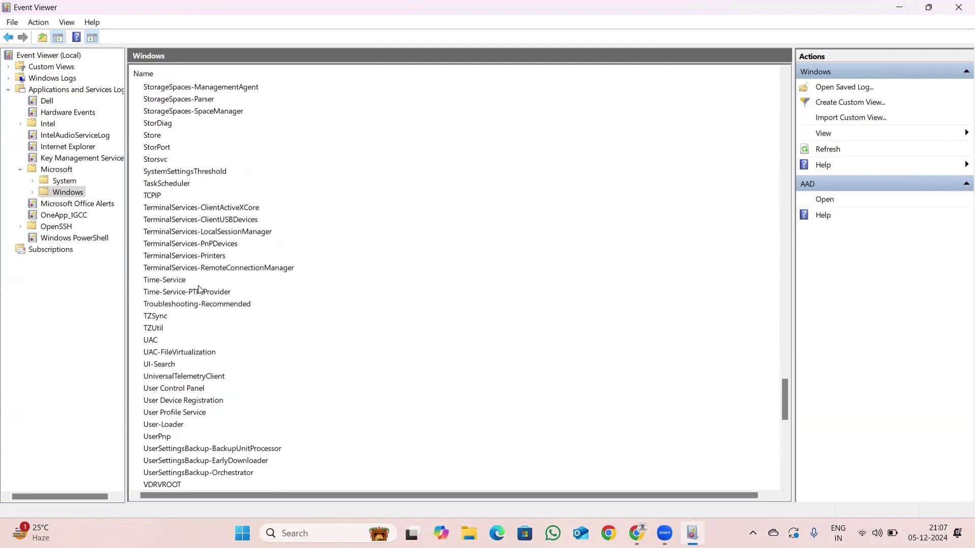
left_click(173, 187)
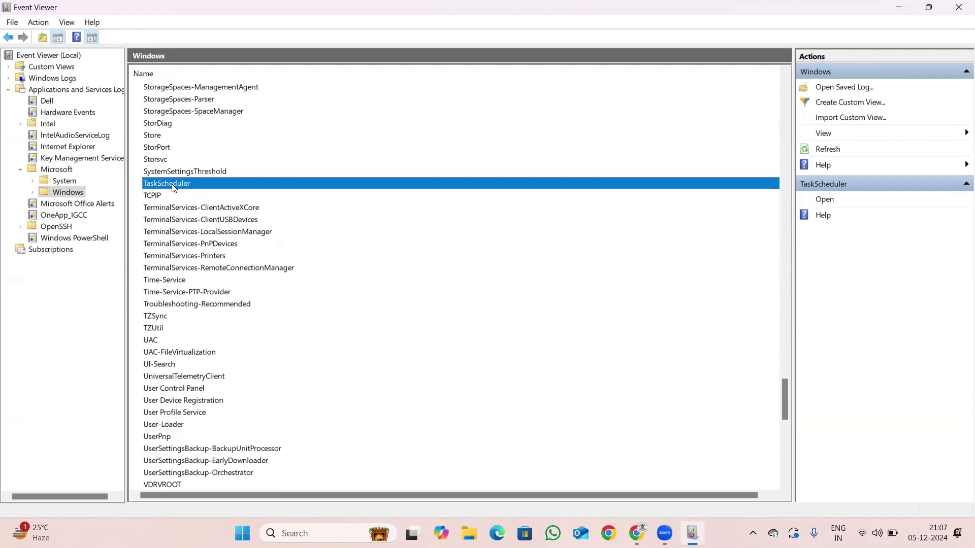
Step: Open the TaskScheduler Maintenance log and inspect the 16:30:06 event 800 properties
double_click(173, 188)
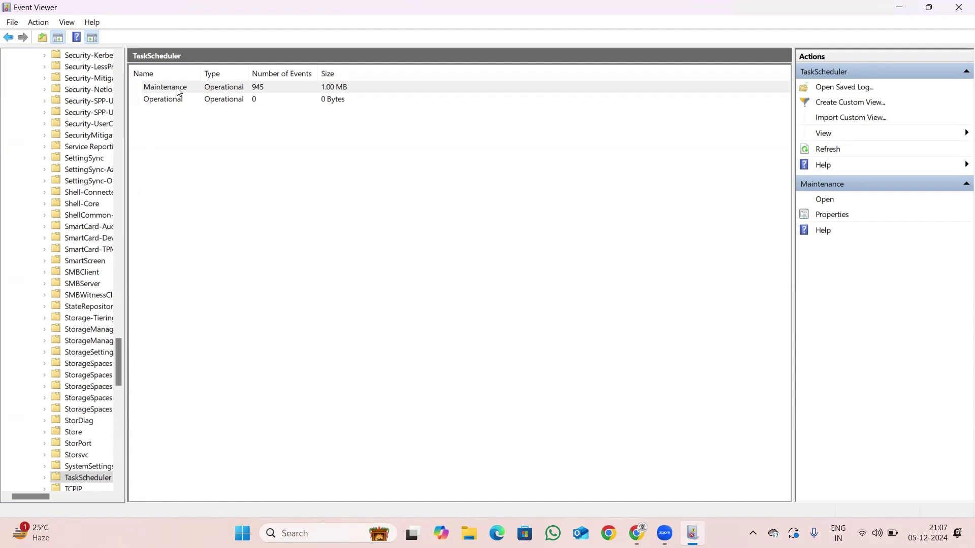
double_click(178, 89)
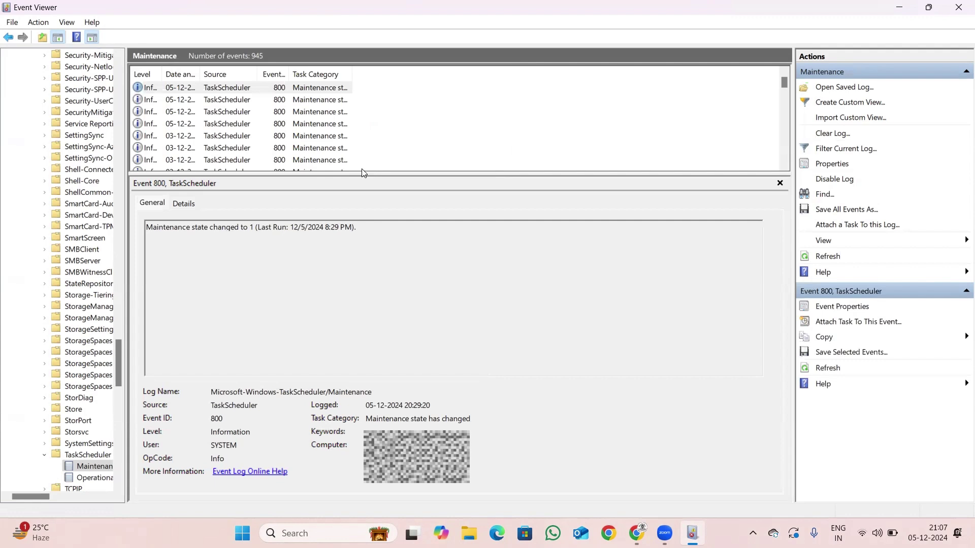
double_click(218, 113)
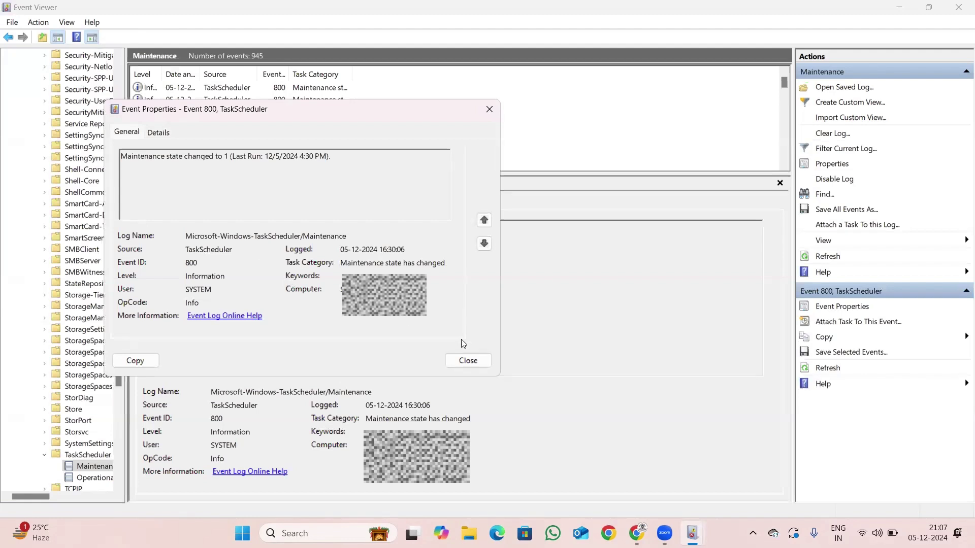
left_click(465, 358)
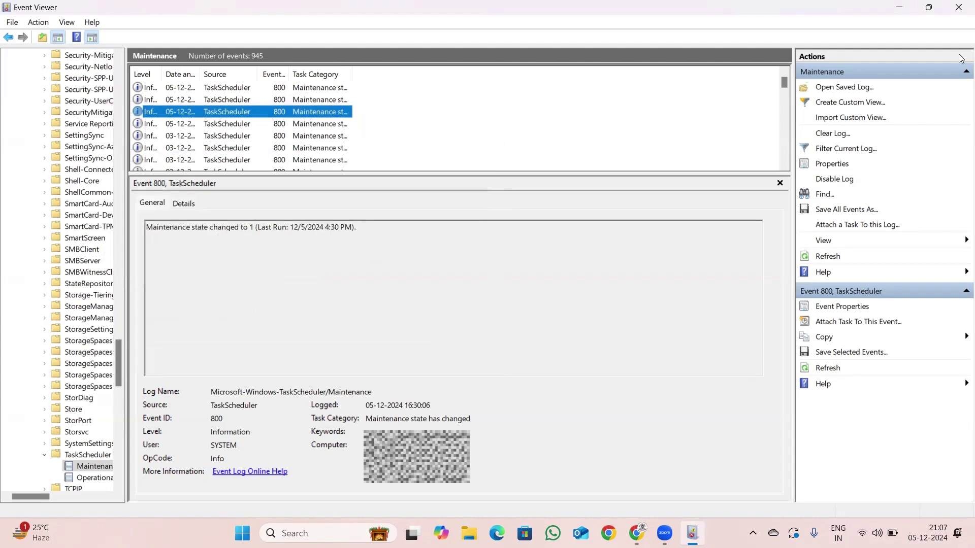
Step: Close Event Viewer and return to the Windows Alerts page
left_click(958, 7)
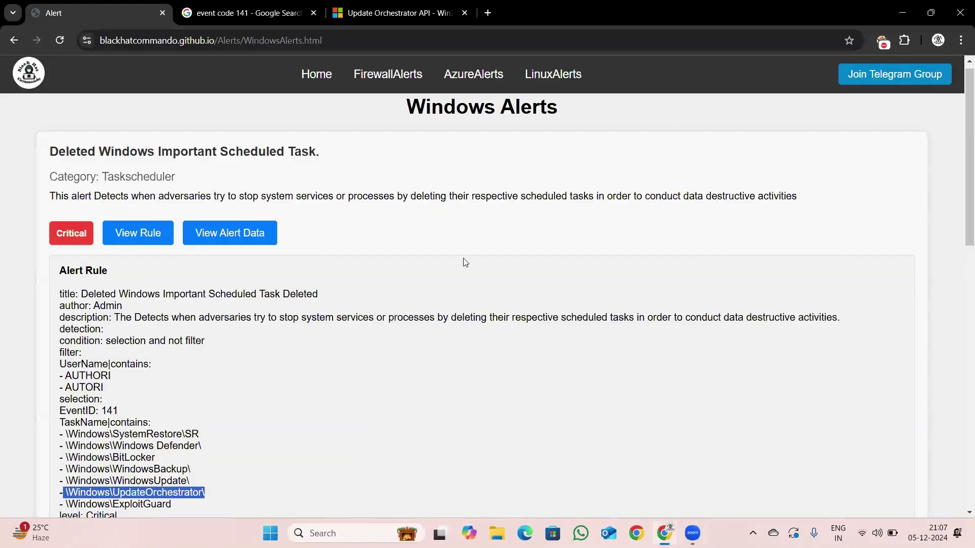
scroll(338, 372, "down", 2)
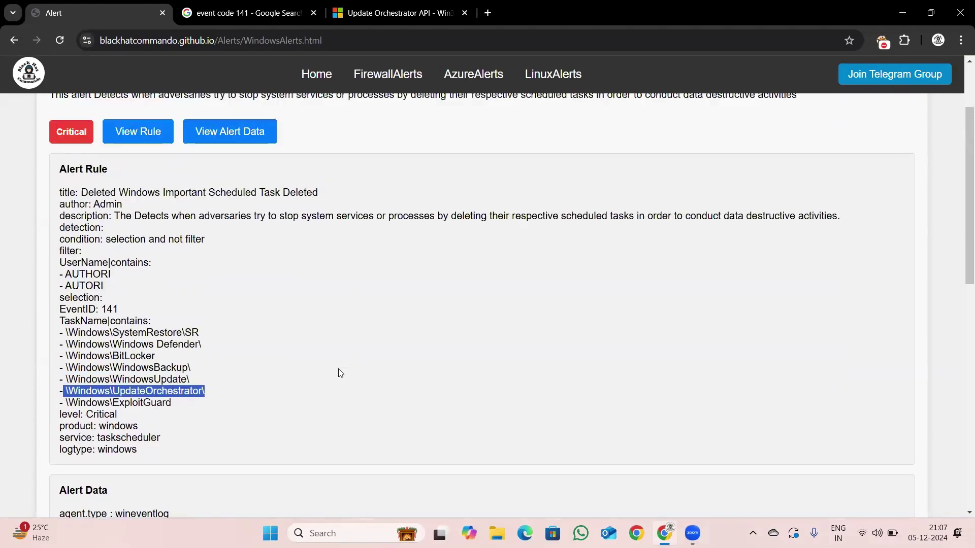
scroll(340, 373, "up", 2)
Step: Collapse the rule and alert data details, then begin dismissing the Deleted Scheduled Task alert
left_click(129, 238)
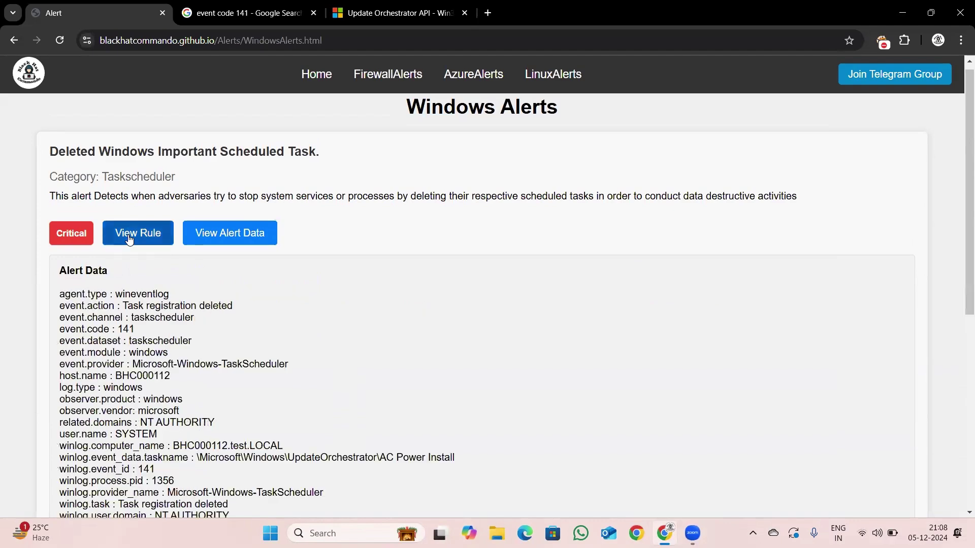
left_click(198, 236)
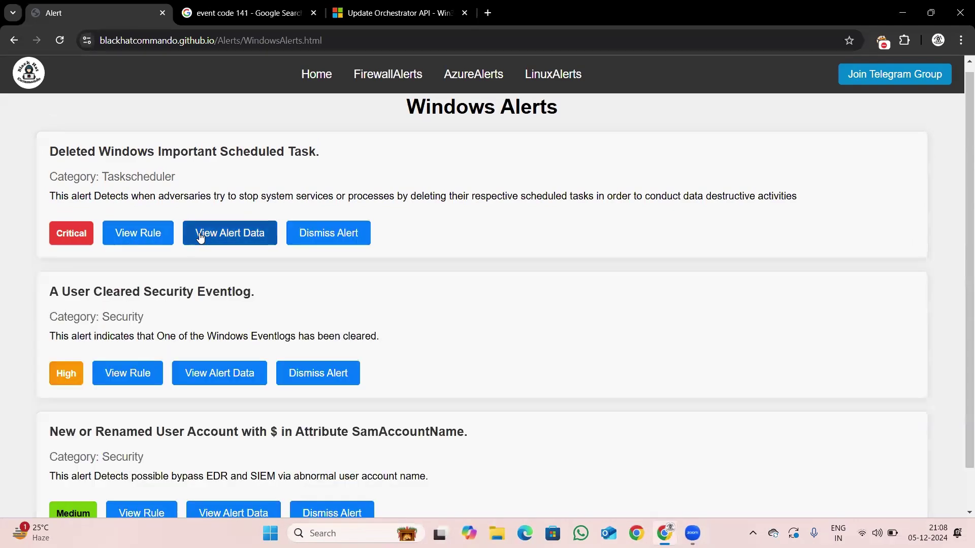
left_click(298, 238)
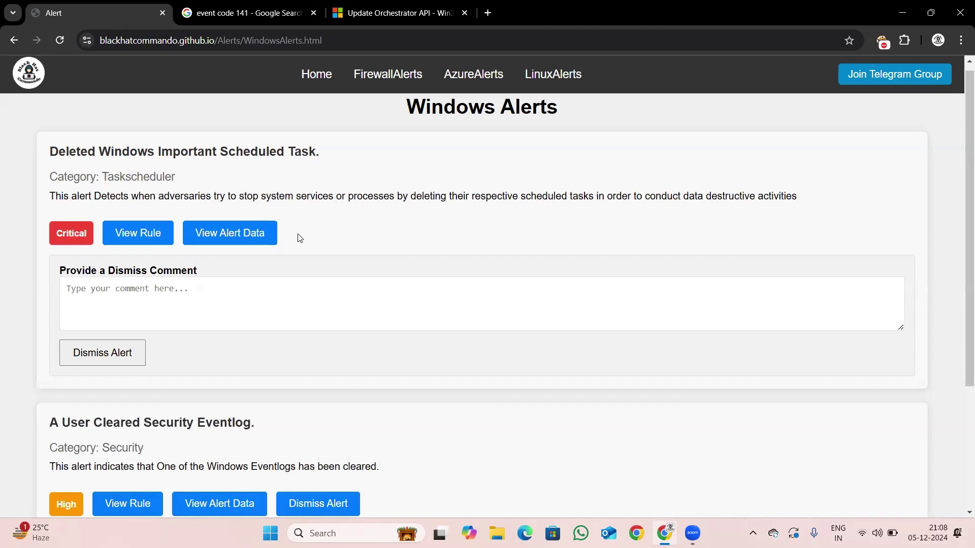
Step: Dismiss the Deleted Scheduled Task alert, commenting it's a false positive from a failed Windows update
left_click(252, 280)
type("Upon investigation, I discovered that a user attempted to update the Windows system. However, due to a hardware or network failure, the process or task was either deleted or canceled in the backend, making it a false positive.")
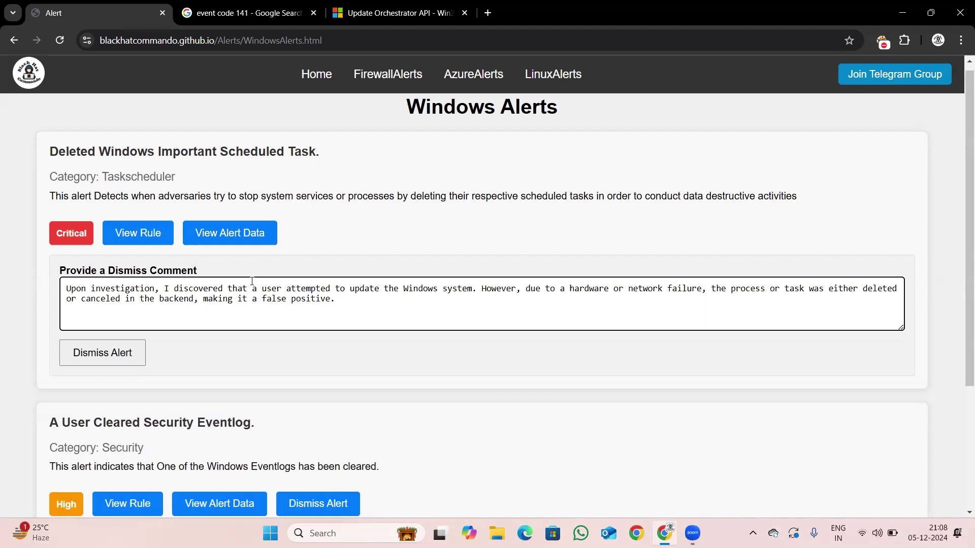
left_click(100, 351)
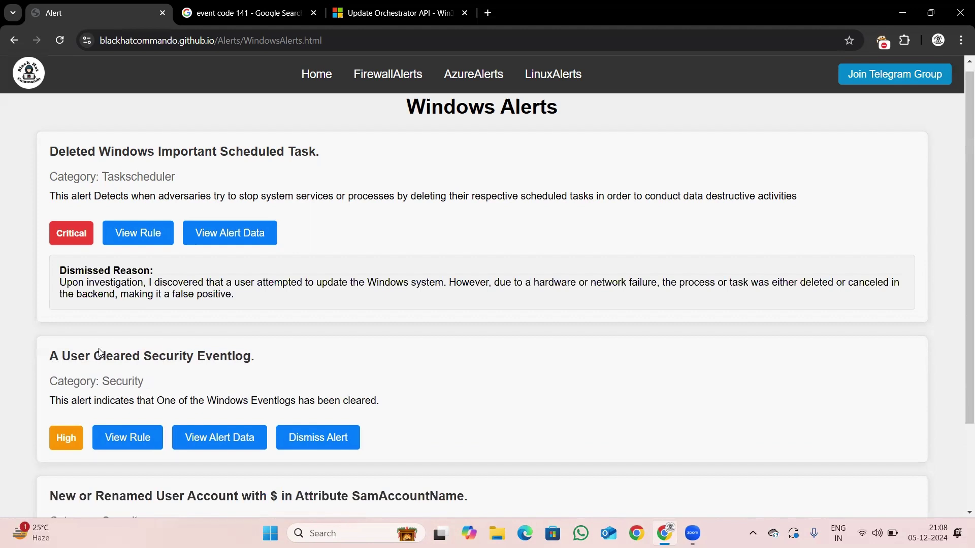